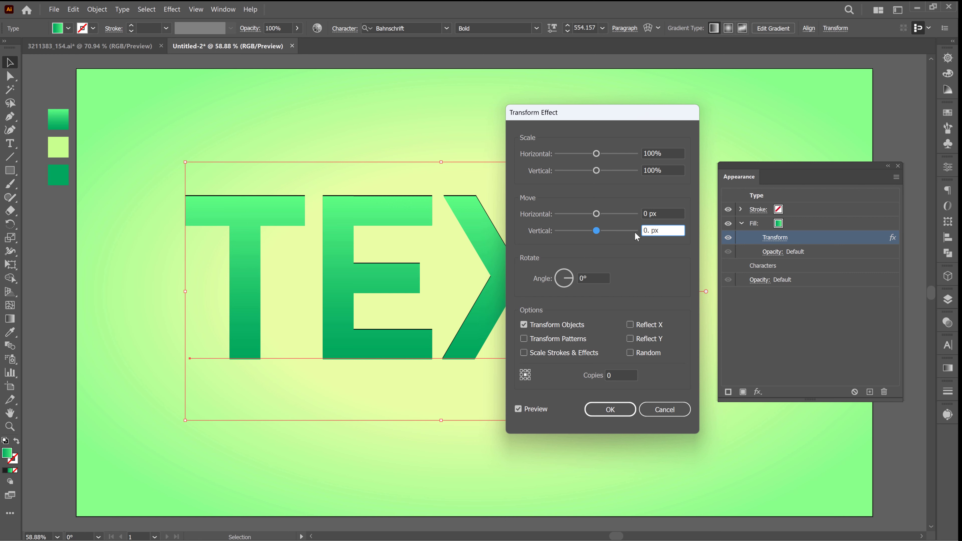
- Set the gradient fill's Transform effect to move 0.7742 px vertically and enable Transform Patterns and Scale Strokes & Effects
type("42")
left_click(524, 339)
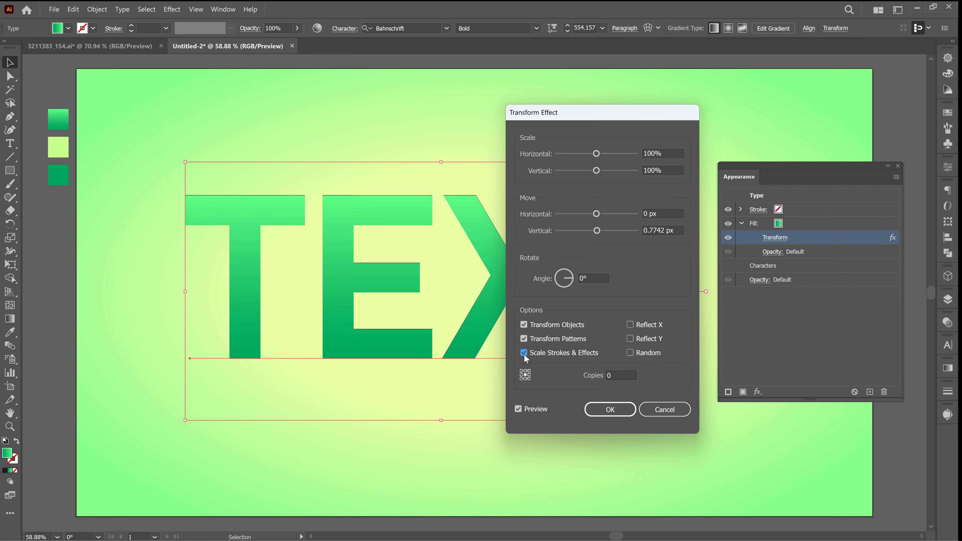
left_click(613, 410)
- Add another fill beneath the gradient fill and colour it with the light yellow-green swatch
left_click(743, 392)
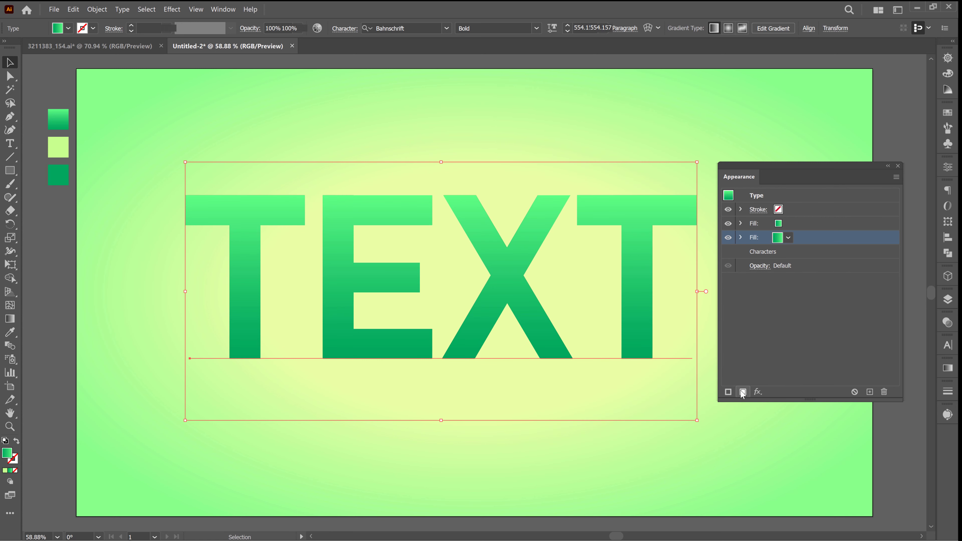
left_click(788, 238)
left_click(744, 301)
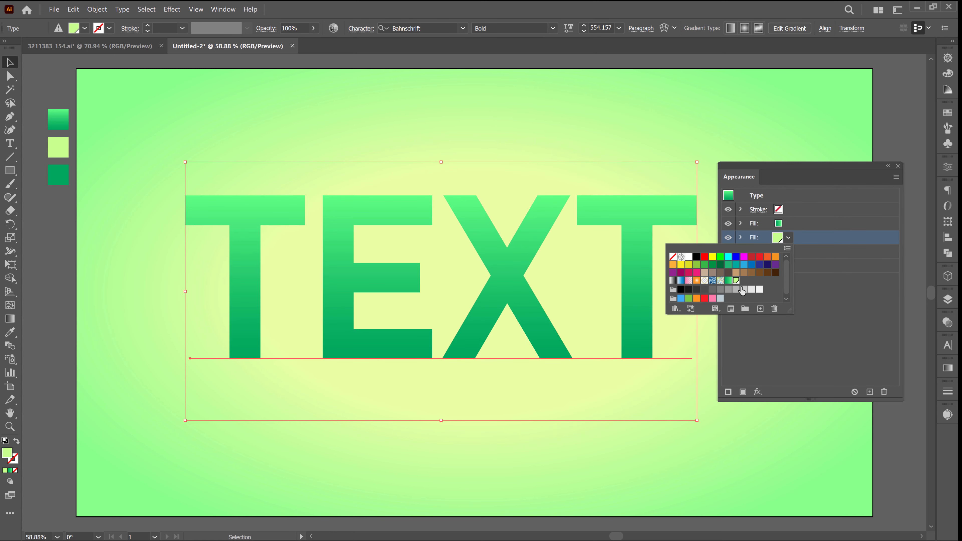
- Apply a Transform effect to the light green fill, moving it -0.3097 px horizontally and -0.77 px vertically
left_click(181, 13)
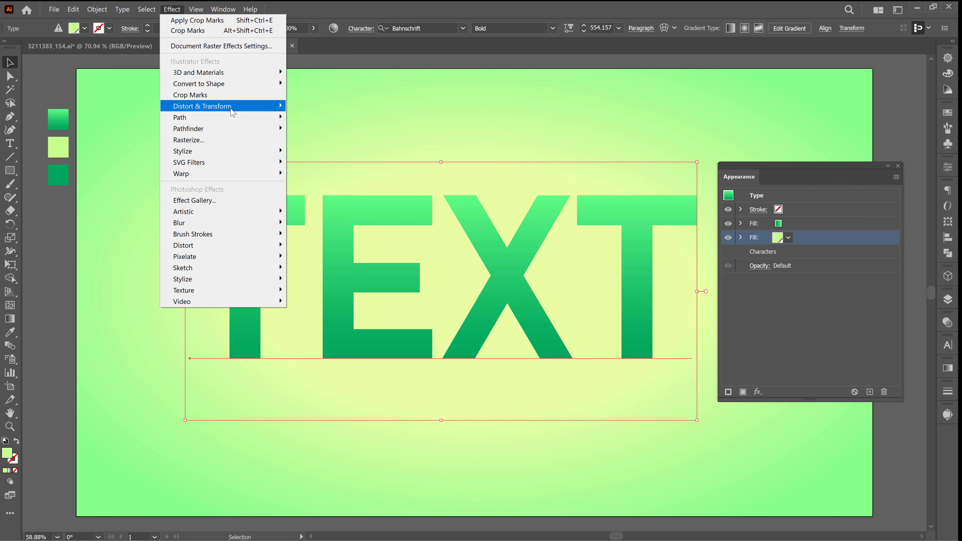
mouse_move(227, 103)
left_click(353, 141)
key("Tab")
key("Tab")
type("-0.3097")
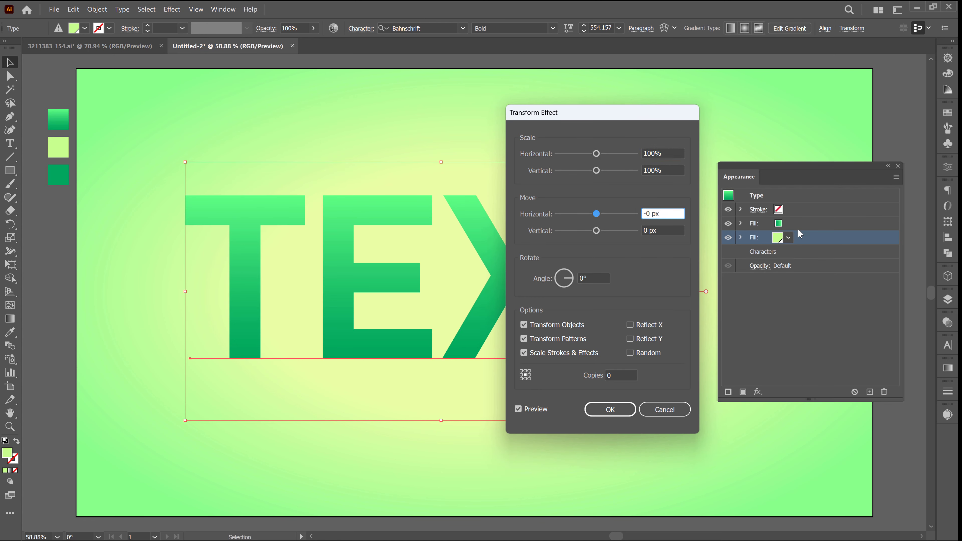
key("Tab")
type("-0.3097")
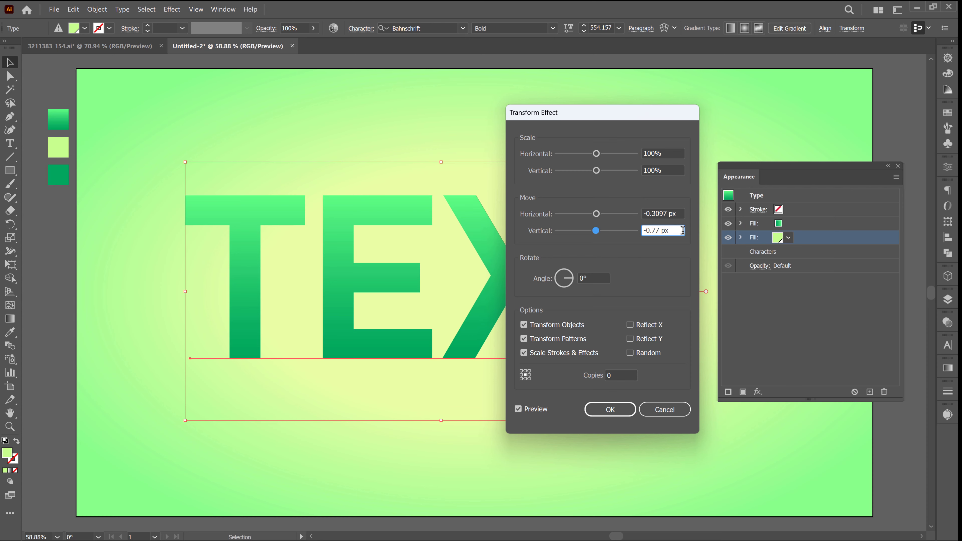
key("Return")
- Add a third fill below the light green one using the dark green swatch R=0 G=166 B=95
left_click(825, 252)
left_click(743, 392)
left_click(789, 252)
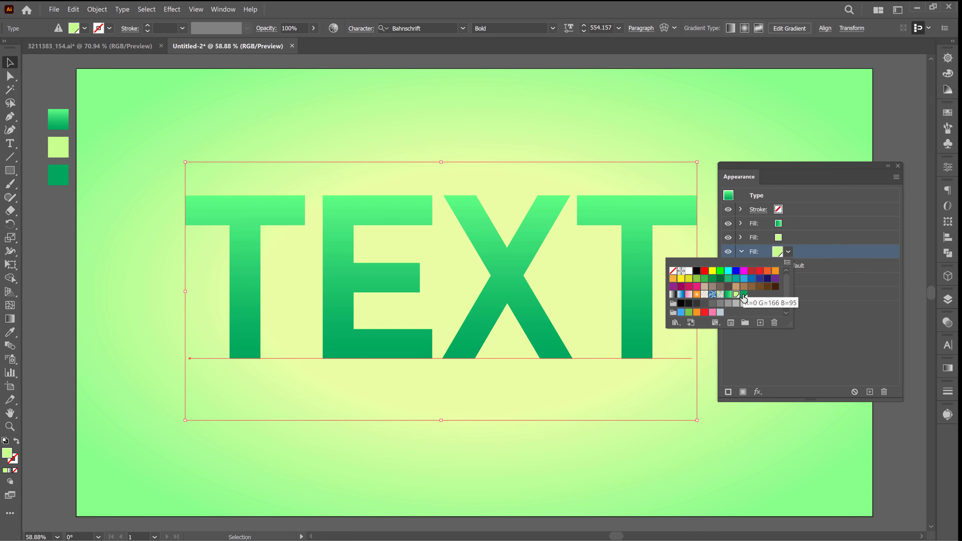
left_click(766, 294)
- Apply 3D Extrude & Bevel (Classic) to the dark green fill with 1° X, 1° Y and 0° Z rotation and 1772 pt extrude depth
left_click(172, 9)
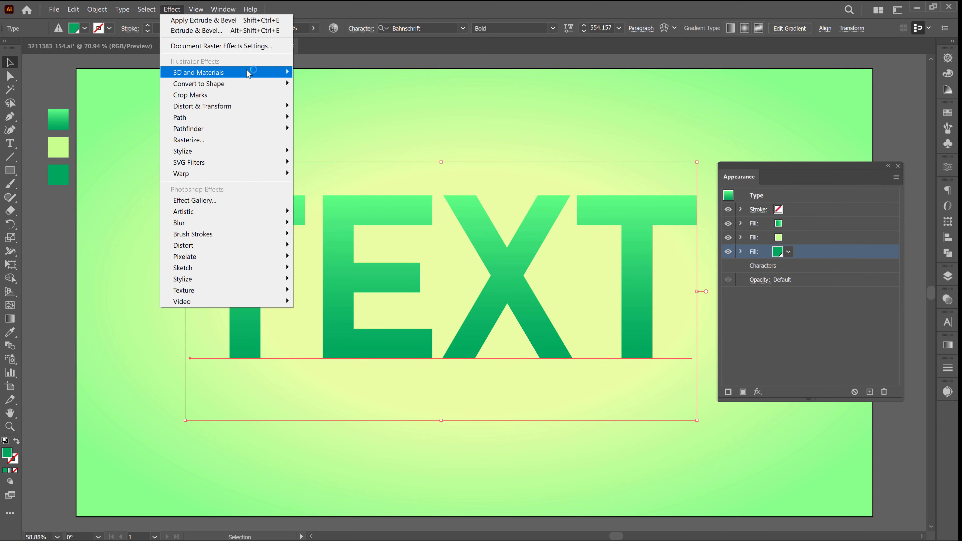
mouse_move(247, 71)
mouse_move(351, 135)
left_click(422, 134)
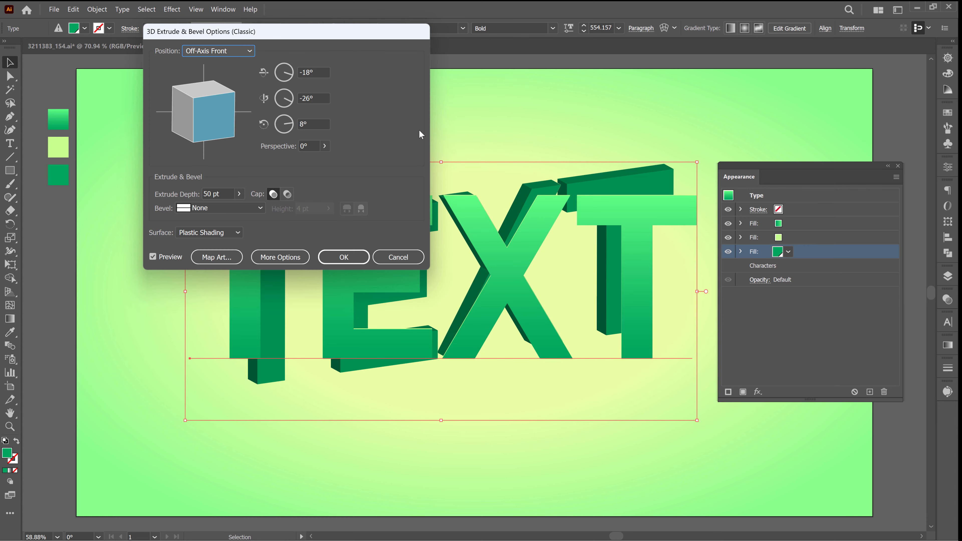
double_click(324, 72)
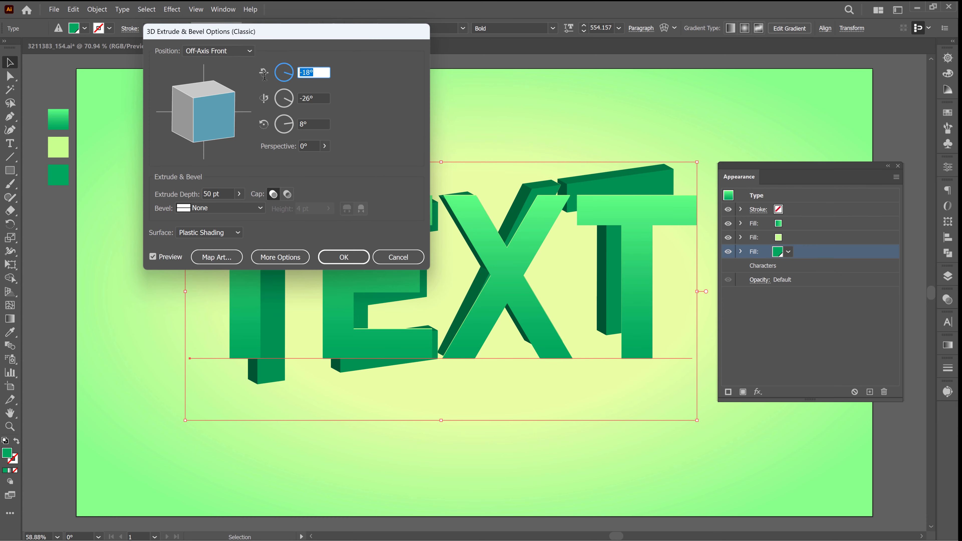
type("1")
key("Tab")
type("1")
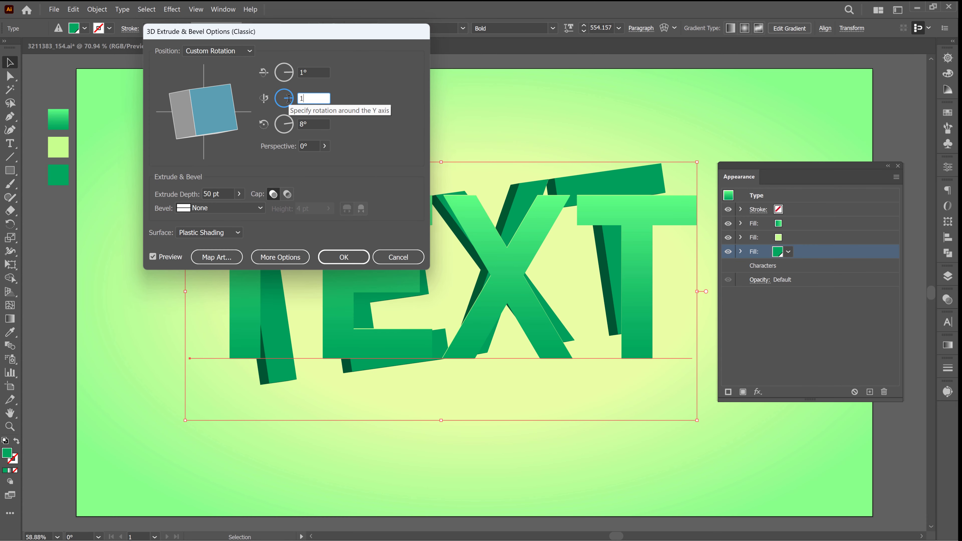
key("Tab")
type("0")
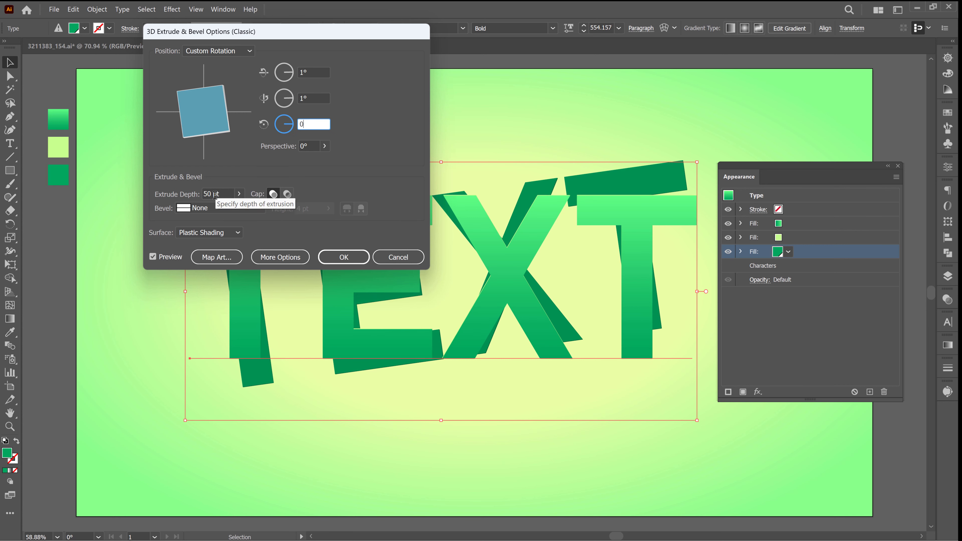
left_click(239, 194)
left_click_drag(194, 208, 230, 210)
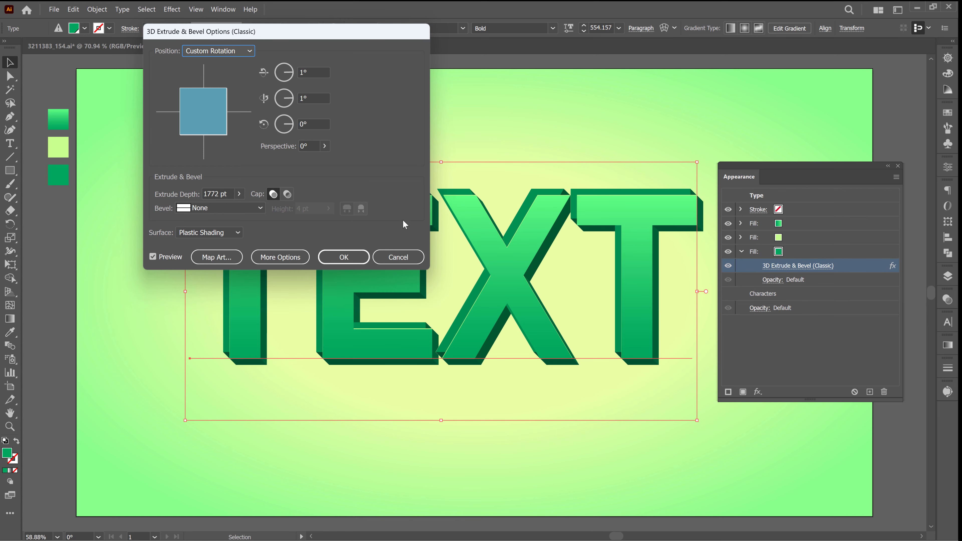
- Set the extrusion's surface lighting to 25% ambient light, 0% highlight intensity, 51% highlight size and 25 blend steps
left_click(289, 257)
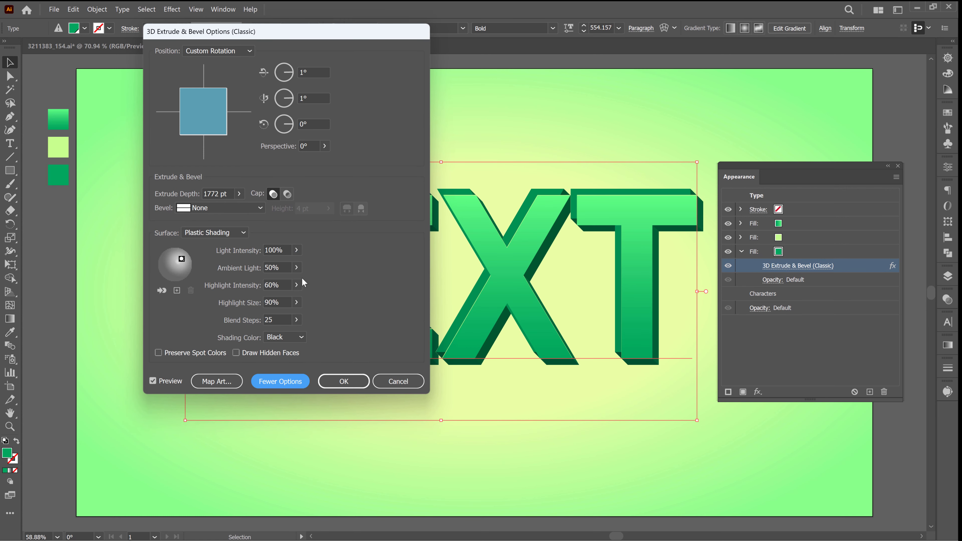
mouse_move(274, 267)
left_mouse_down()
mouse_move(260, 268)
mouse_move(259, 303)
left_mouse_up()
type("25")
type("0")
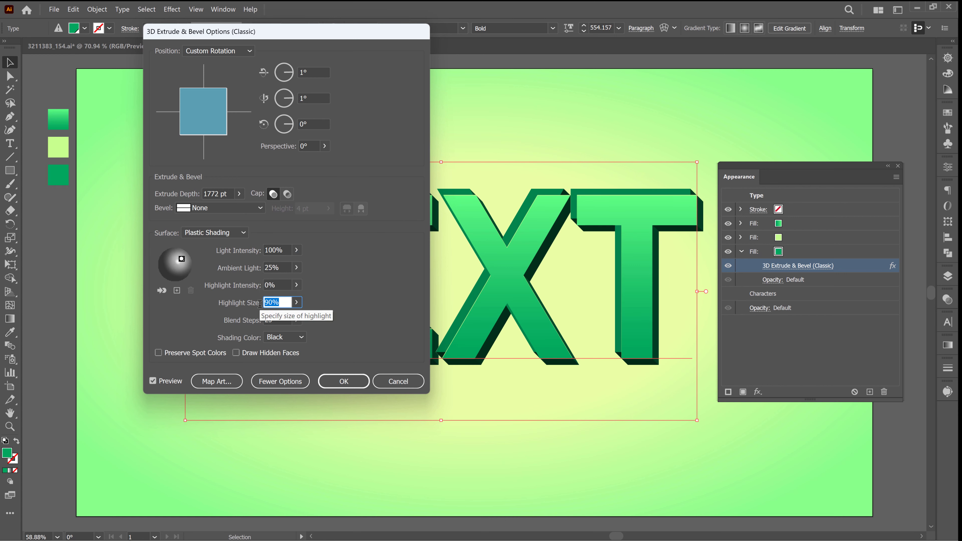
type("51")
left_click(279, 320)
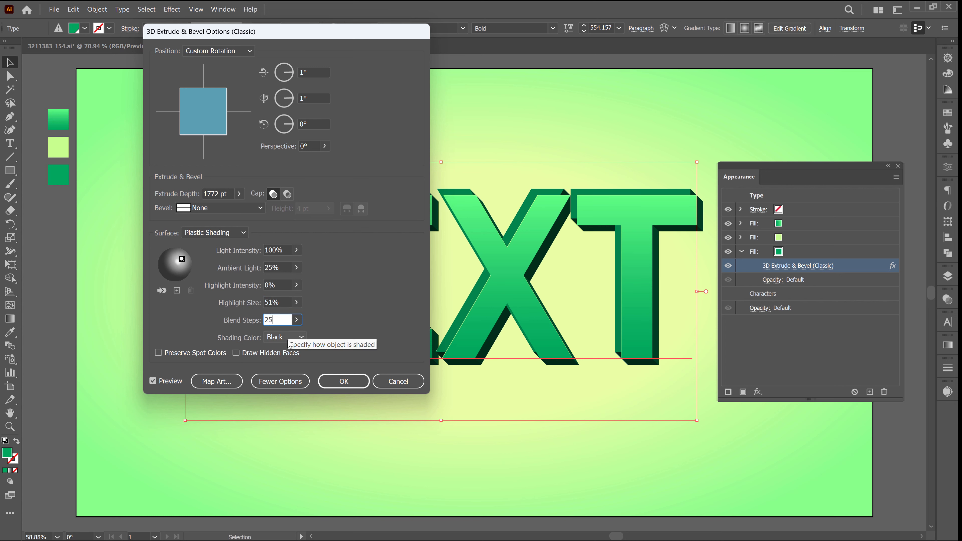
- Change the extrusion's shading colour to a custom black, 000000
left_click(289, 340)
left_click(280, 374)
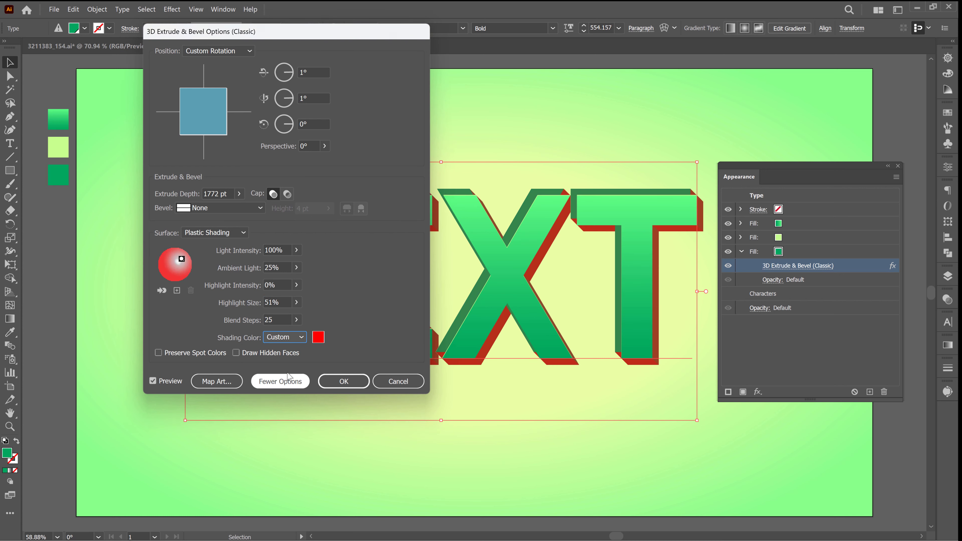
left_click(318, 339)
left_click_drag(163, 440, 175, 474)
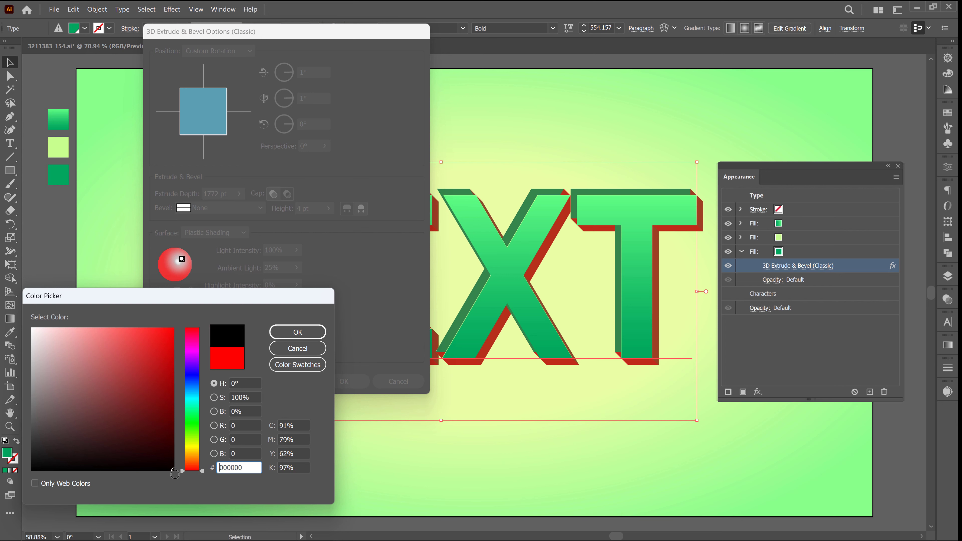
left_click(291, 333)
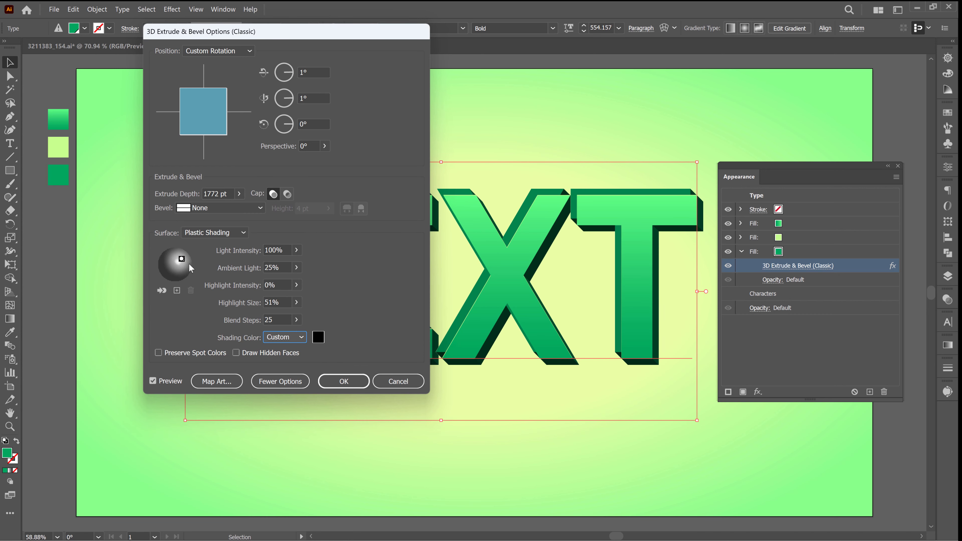
- Reposition and add light sources on the extrusion's shading sphere, and apply the 3D effect
left_click_drag(182, 259, 185, 268)
left_click(177, 290)
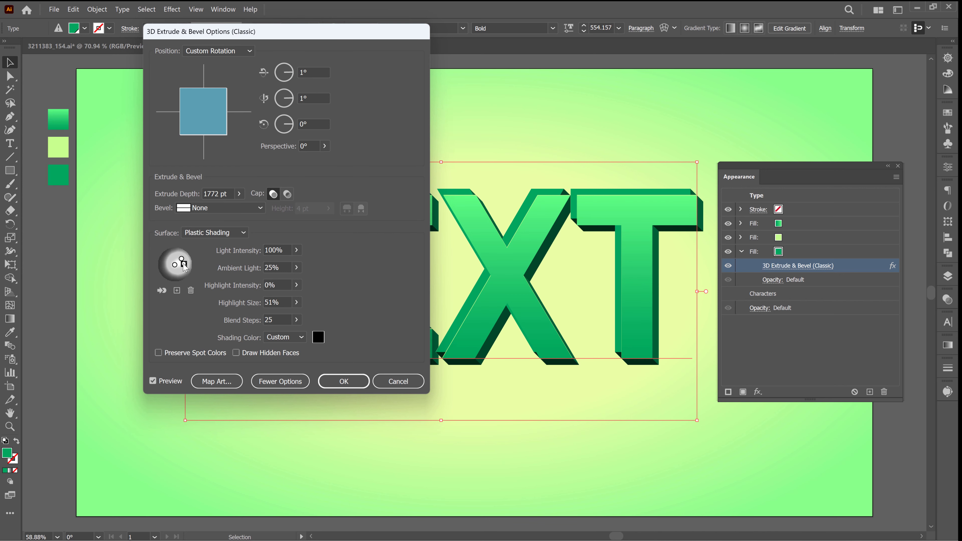
left_click(350, 385)
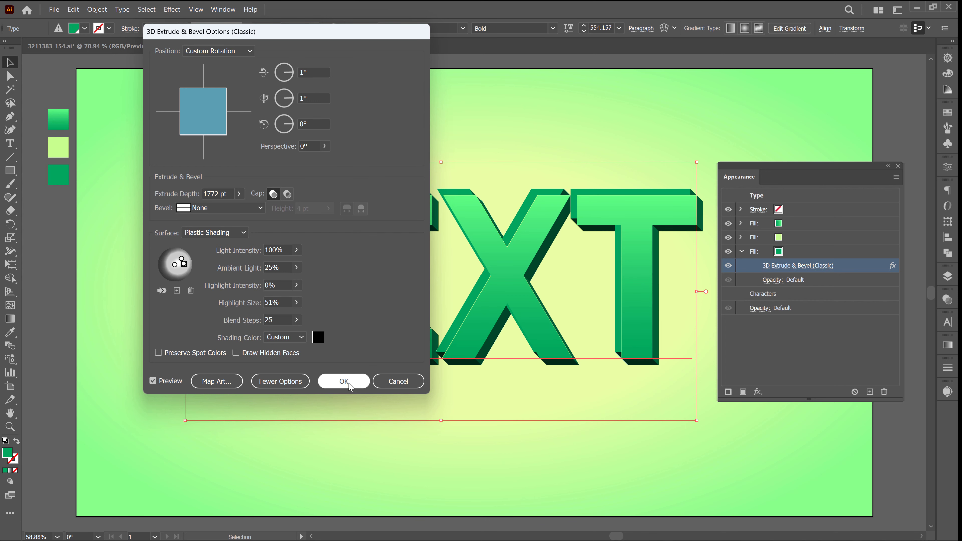
left_click(457, 81)
left_click_drag(510, 272, 773, 283)
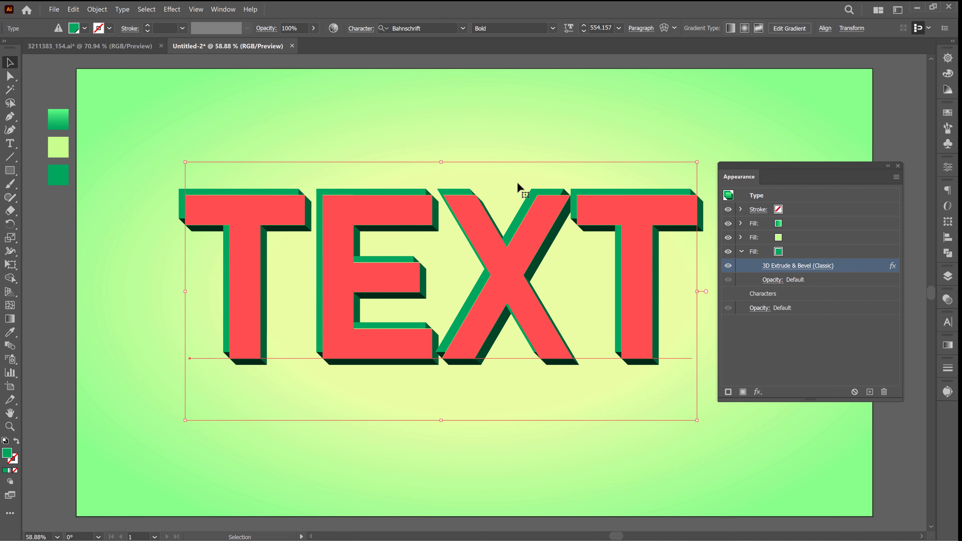
key("ctrl+z")
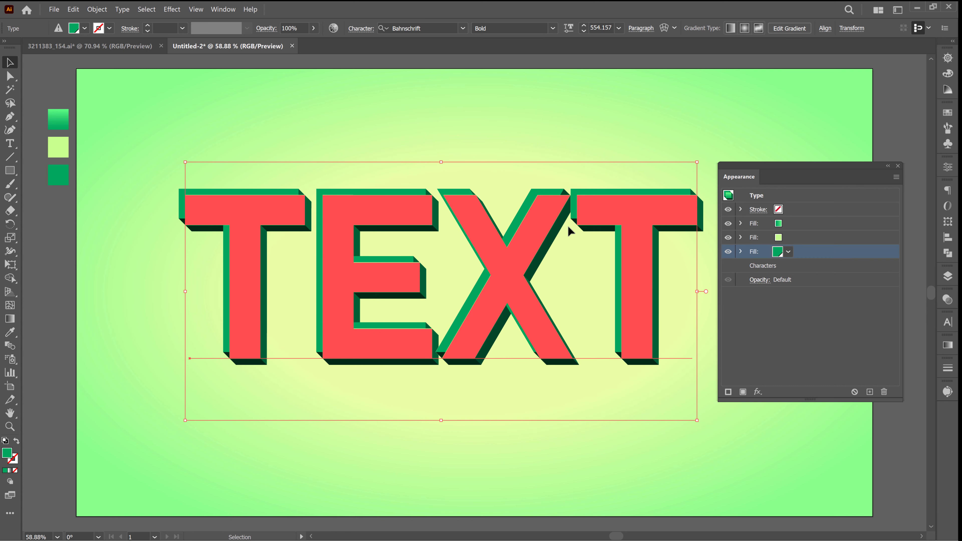
- Apply a Transform effect to the extruded dark green fill, moving it 5.4392 px horizontally and vertically
left_click(172, 10)
left_click(347, 144)
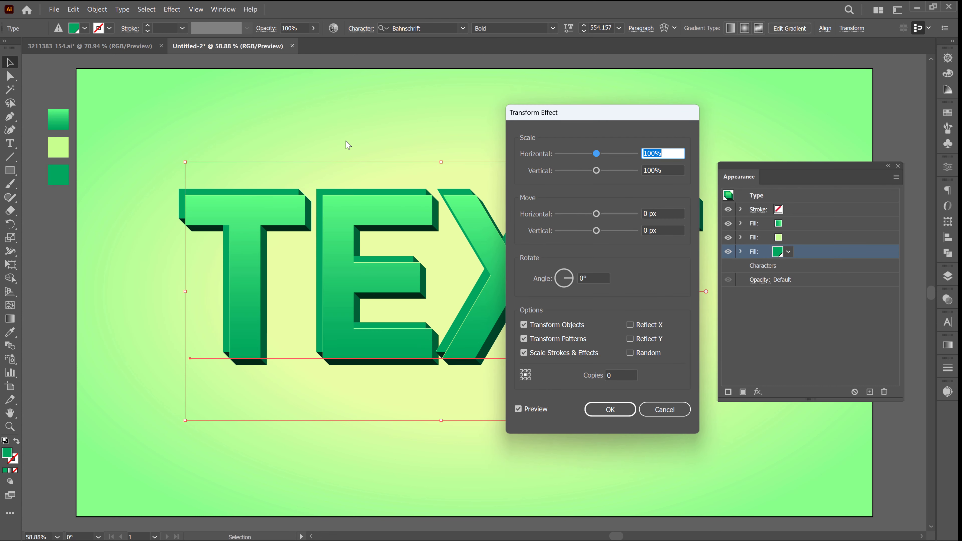
double_click(644, 213)
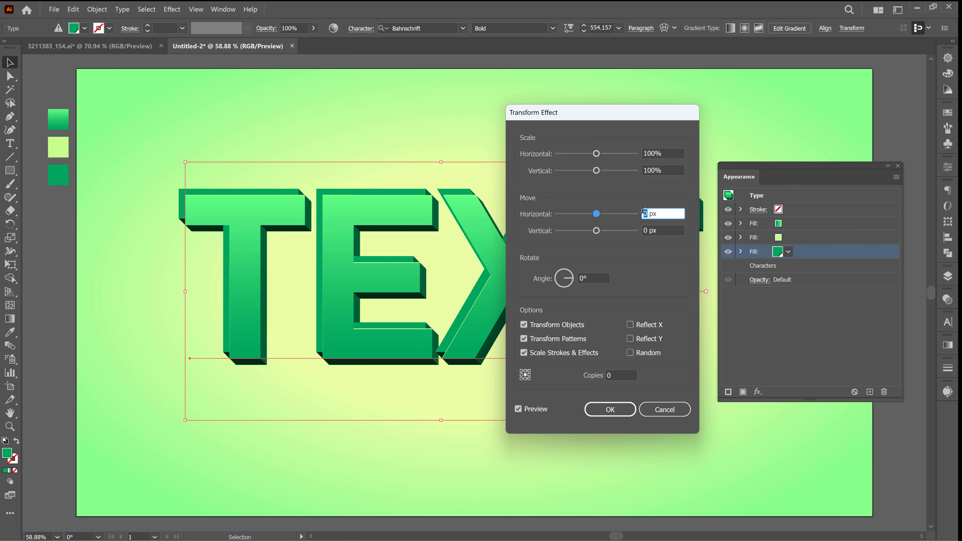
type("5.4392")
double_click(648, 230)
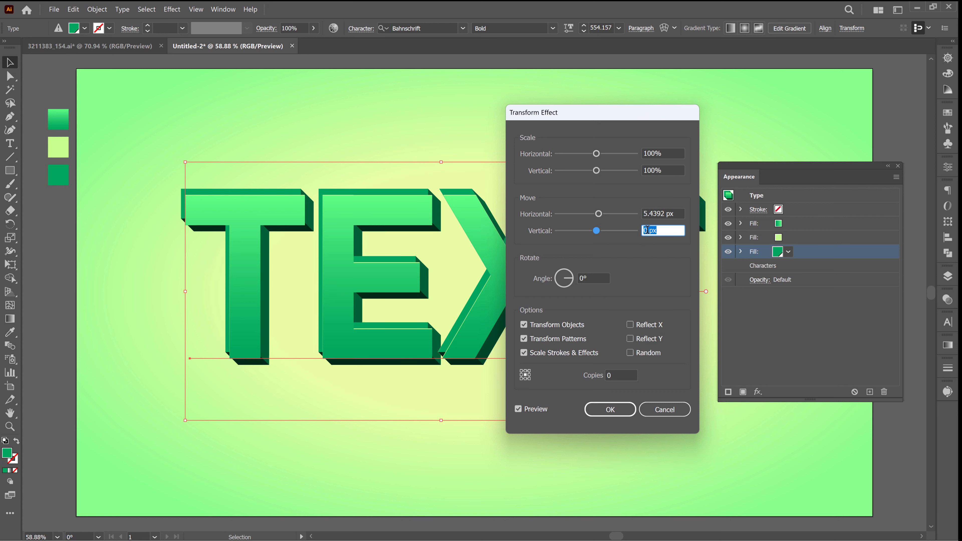
type("5.4392")
left_click(610, 410)
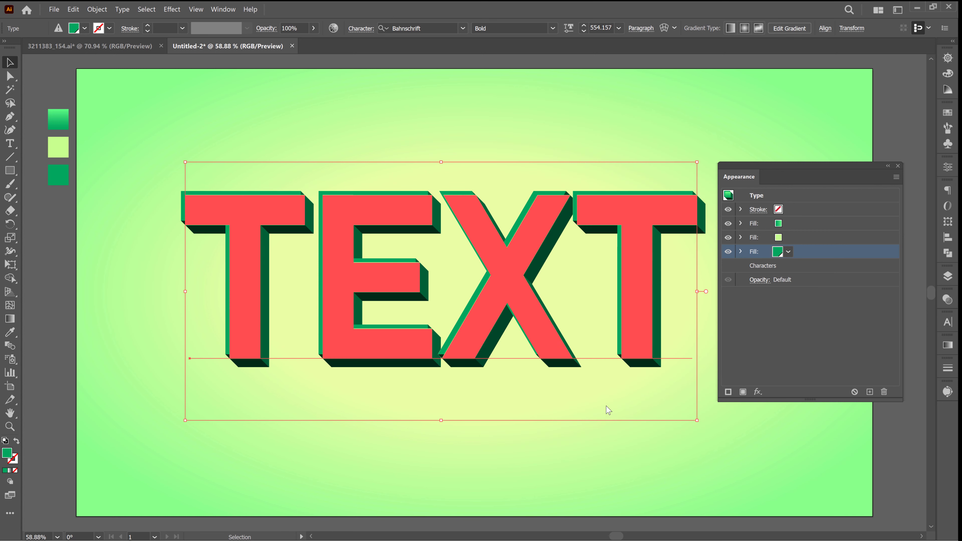
- Add a fourth fill beneath the extruded dark green one and colour it black
left_click(788, 267)
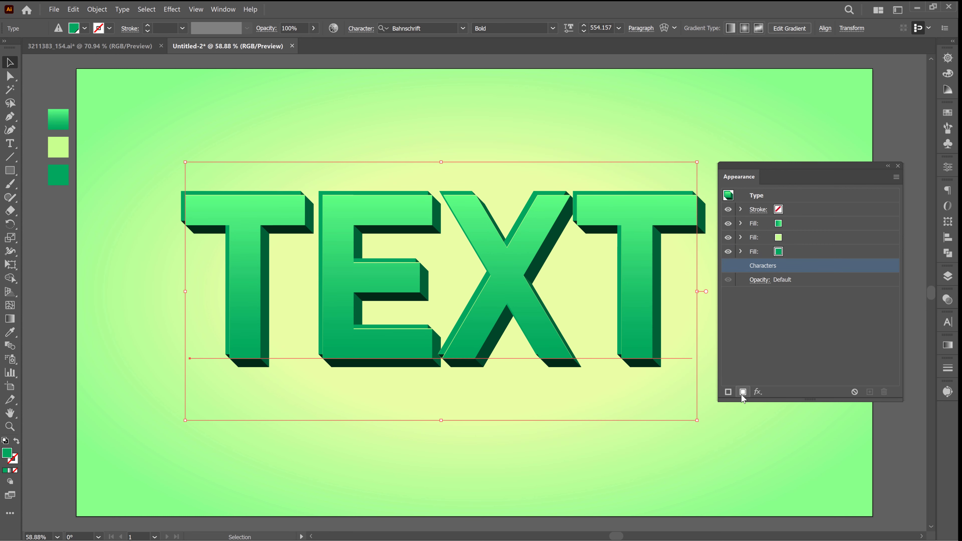
left_click(742, 392)
left_click(789, 265)
left_click(696, 285)
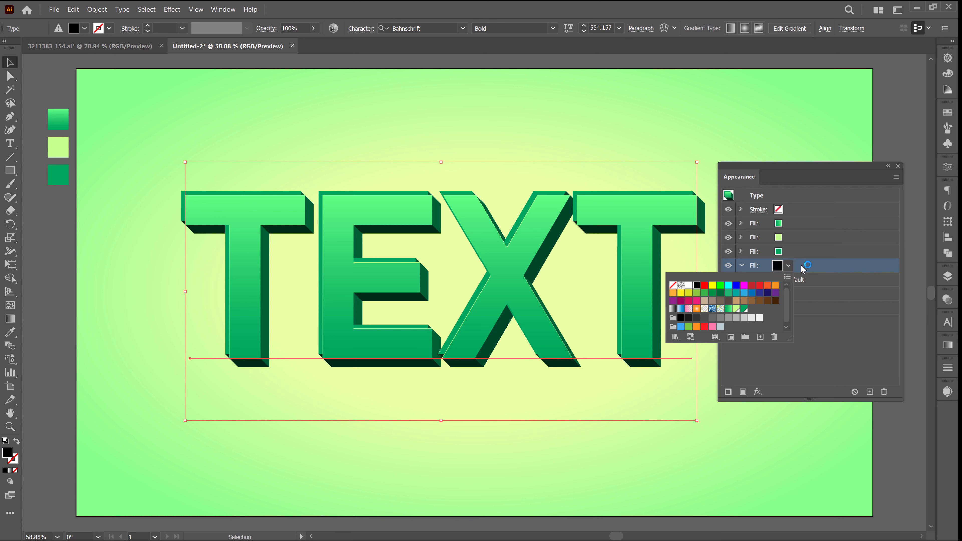
left_click(742, 267)
- Start a Transform effect on the black fill with a horizontal move of 0.2365 px
left_click(172, 9)
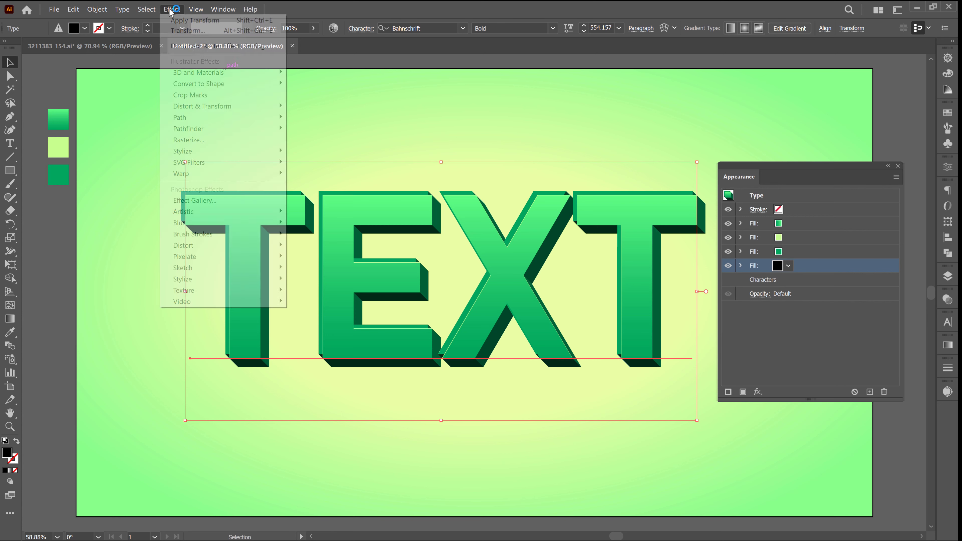
mouse_move(204, 107)
left_click(342, 143)
left_click(665, 215)
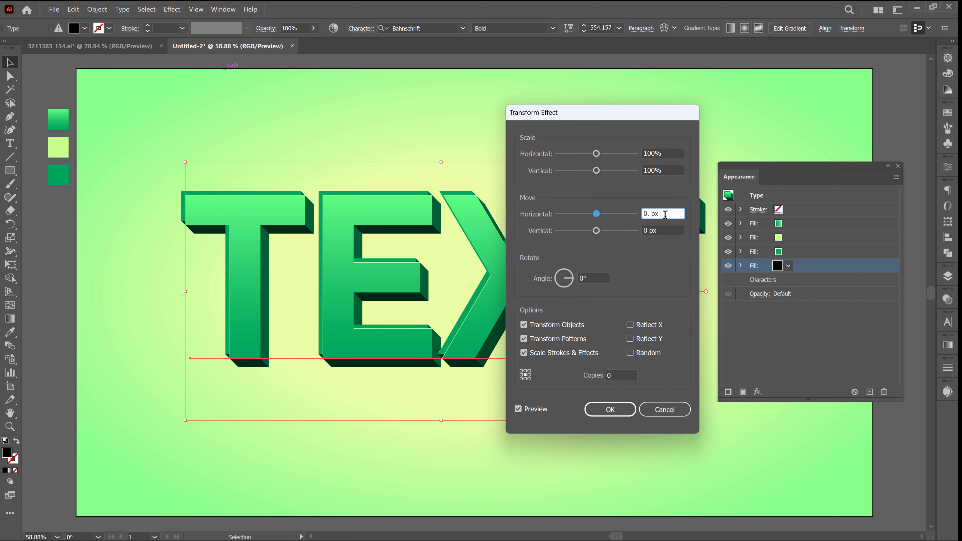
type(".2365")
- Copy the horizontal move value into the vertical move, 0.2365 px, and apply the Transform effect
triple_click(657, 214)
right_click(657, 214)
left_click(684, 249)
double_click(647, 231)
right_click(647, 230)
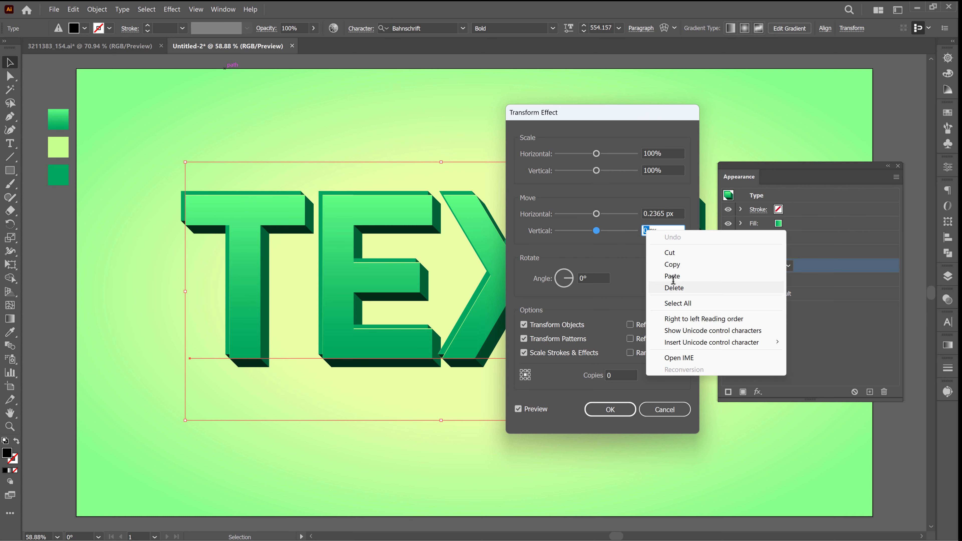
left_click(673, 283)
right_click(646, 227)
left_click(672, 269)
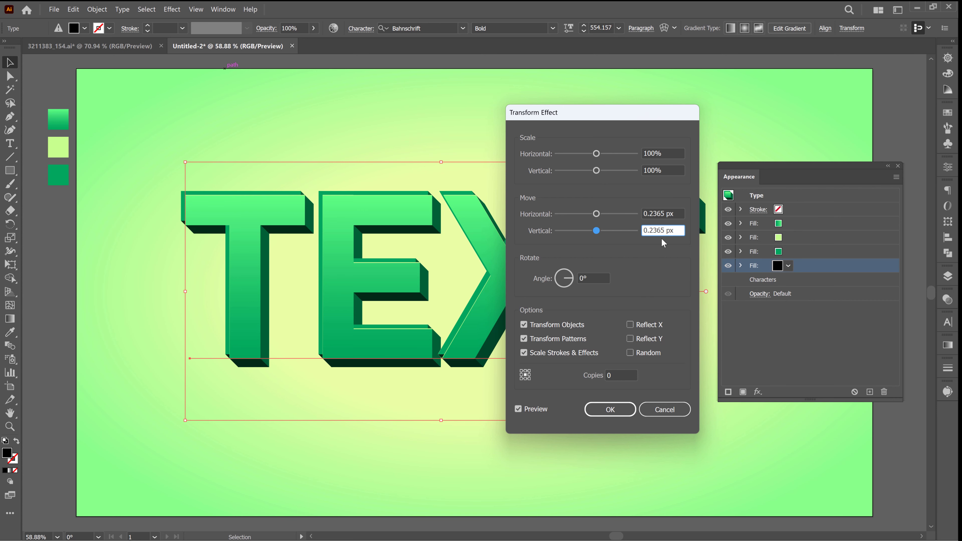
left_click(607, 409)
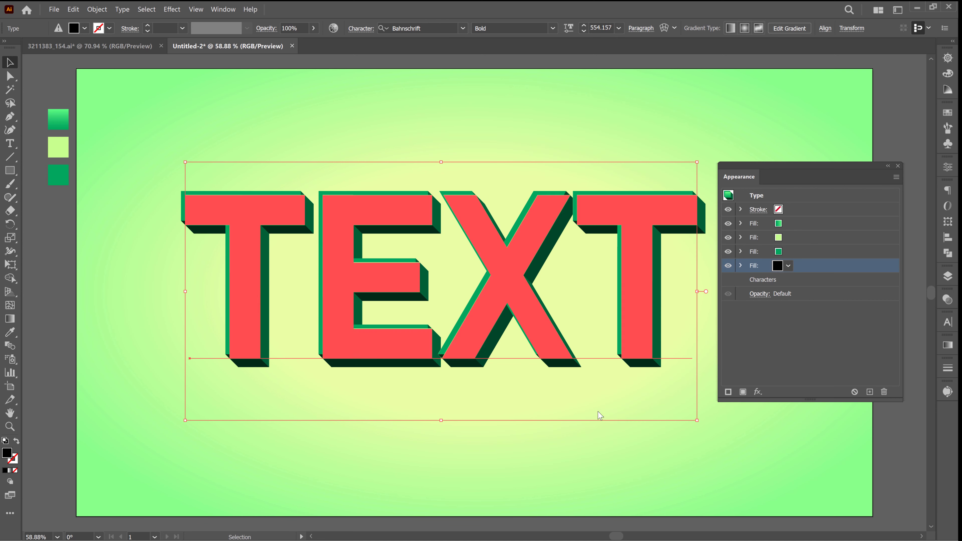
- Duplicate the black fill's Transform effect and set the copy's horizontal move to 10.8785 px
left_click(870, 392)
left_click(775, 294)
left_click(663, 214)
type("10.8785")
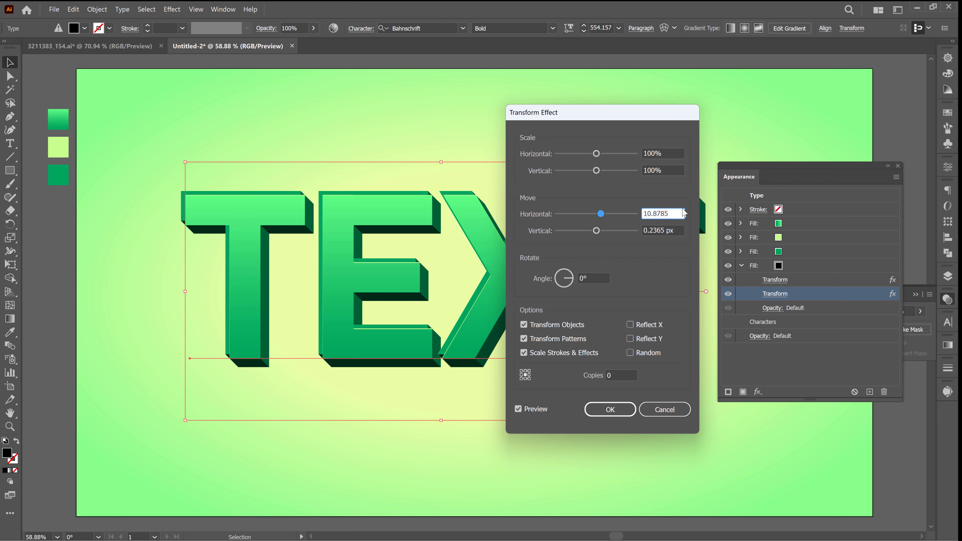
- Match the duplicated effect's vertical move to its horizontal one, 10.8785 px, and apply it
left_click(664, 231)
double_click(663, 213)
right_click(662, 211)
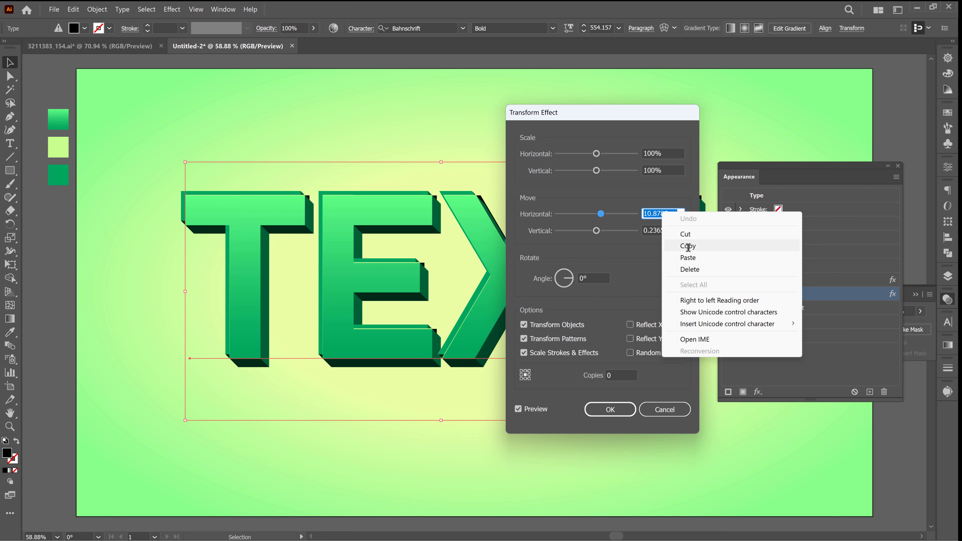
left_click(687, 246)
double_click(667, 231)
right_click(667, 231)
left_click(674, 279)
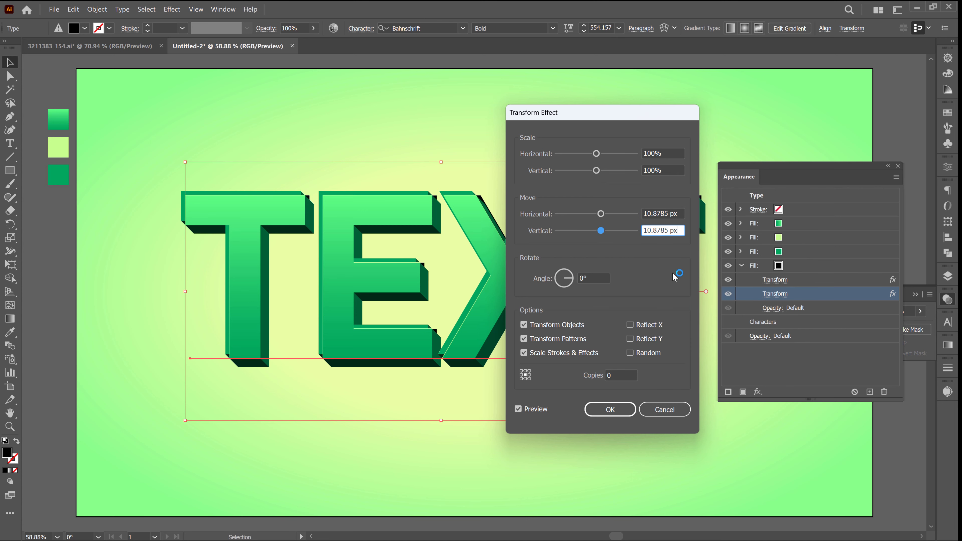
left_click(613, 410)
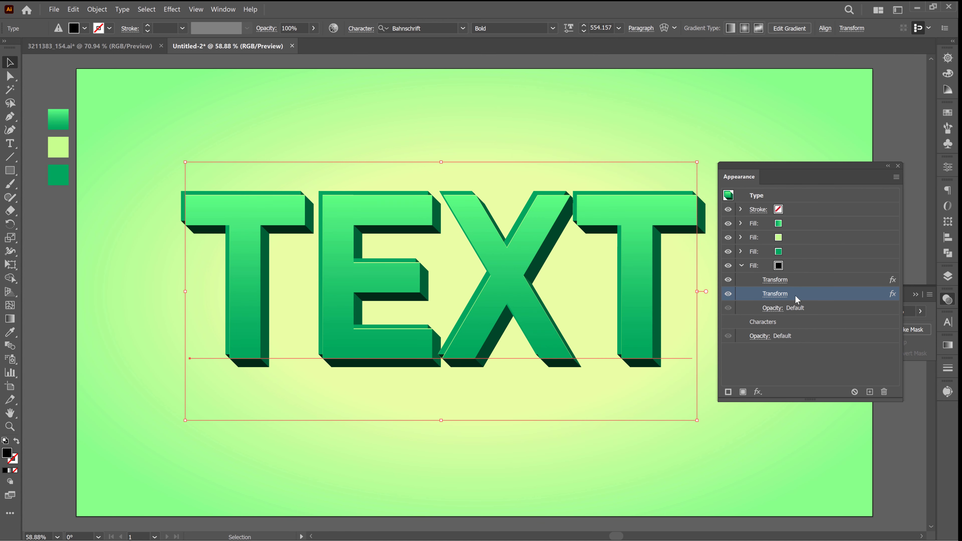
- Lower the opacity of the black fill to 30%
left_click(815, 309)
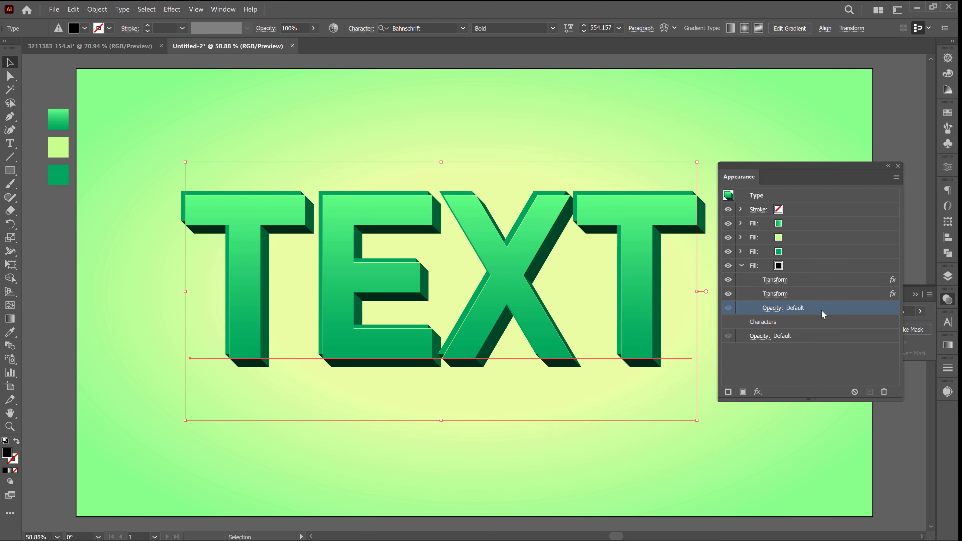
left_click(948, 300)
left_click(901, 312)
type("30")
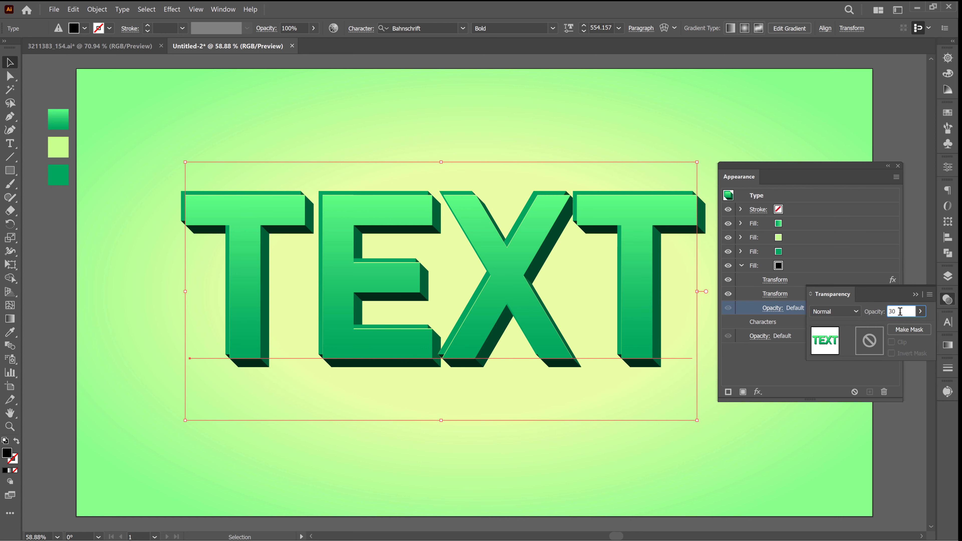
key("Return")
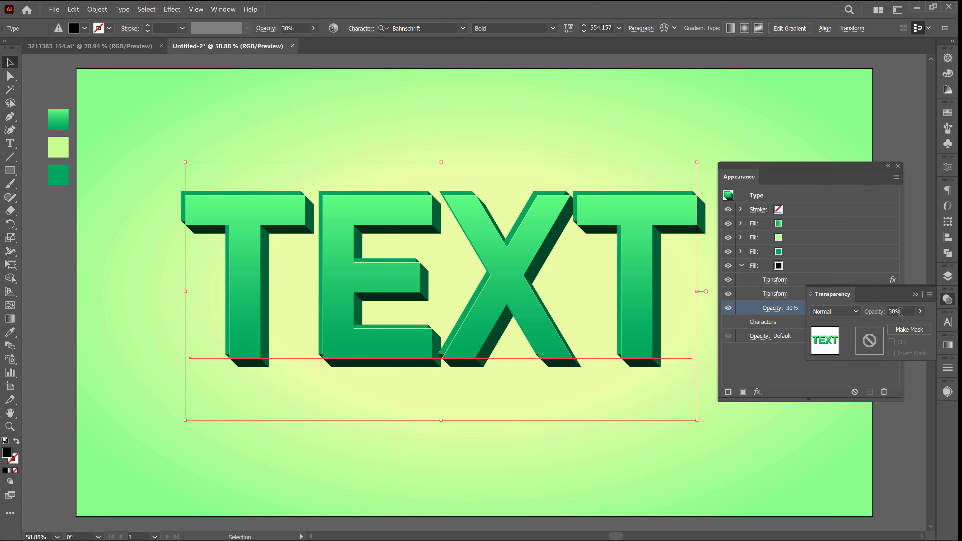
left_click(948, 299)
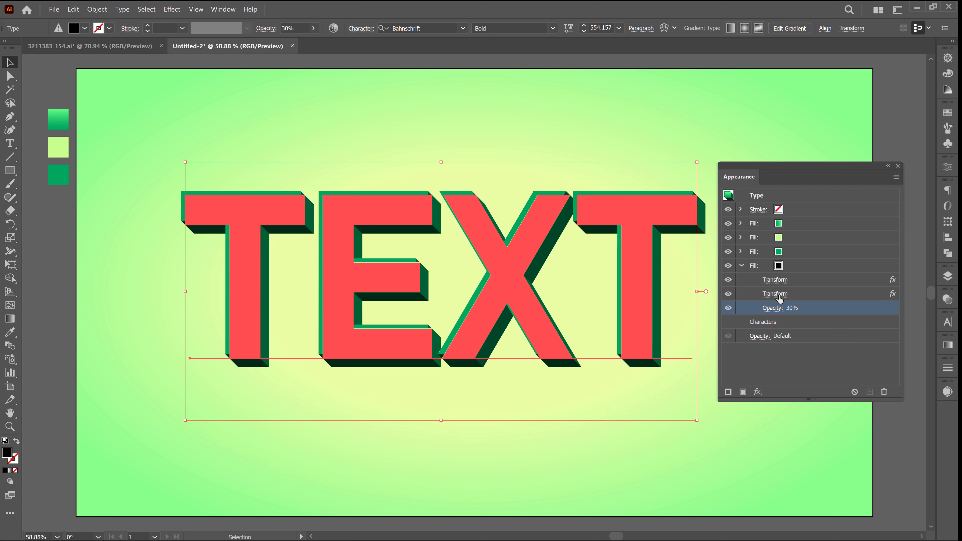
left_click(821, 267)
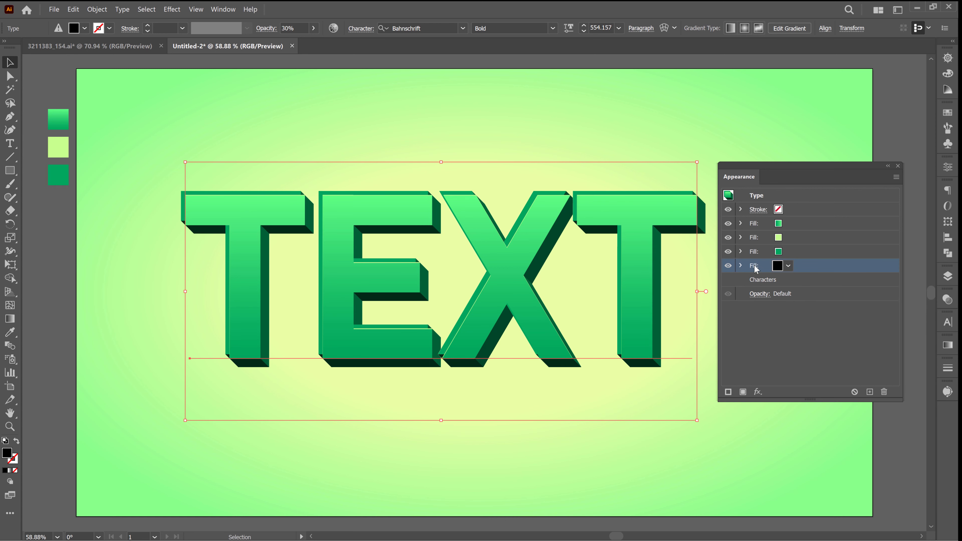
left_click(741, 265)
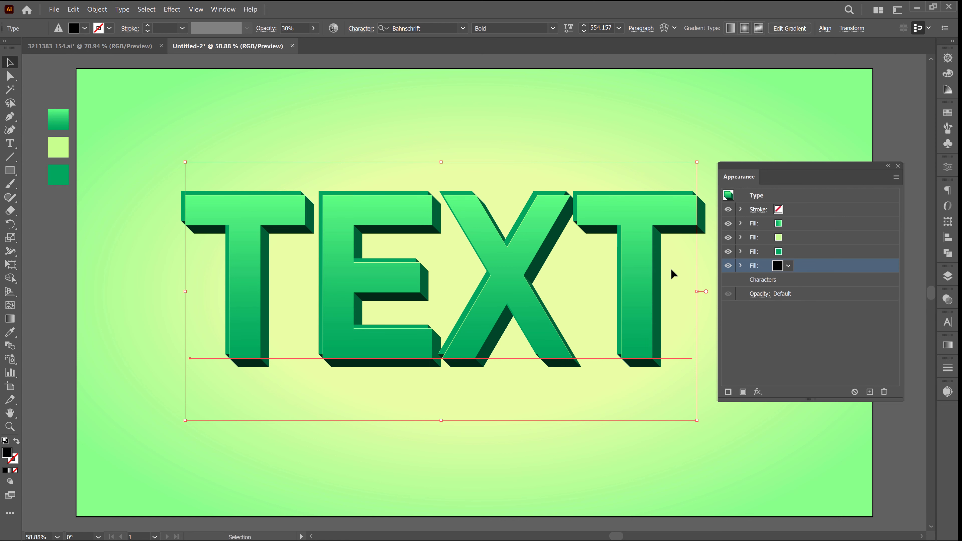
- Set the black fill's first Transform effect to make 100 copies
left_click(741, 265)
left_click(775, 280)
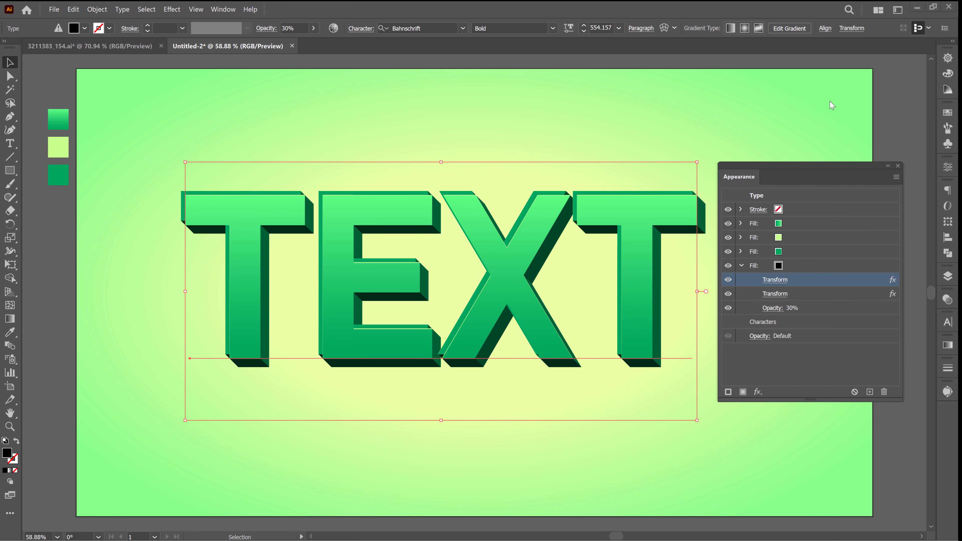
left_click(603, 375)
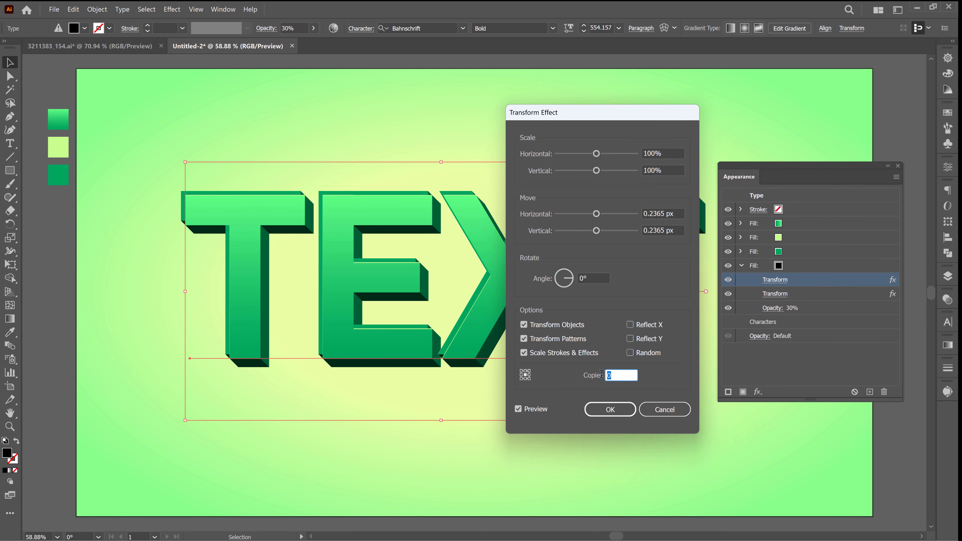
type("100")
left_click(610, 410)
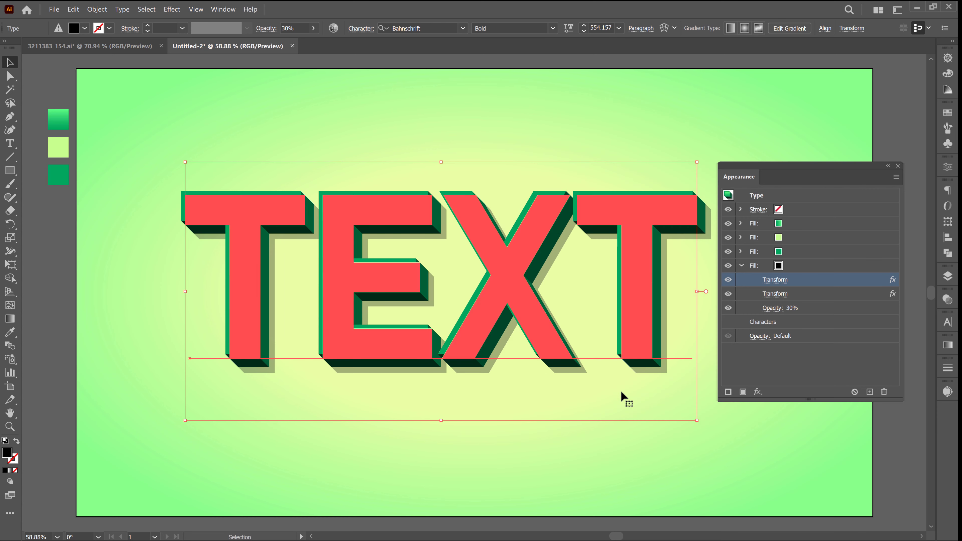
- Raise the copy count of the black fill's first Transform effect to try a longer shadow
left_click(773, 281)
left_click(586, 377)
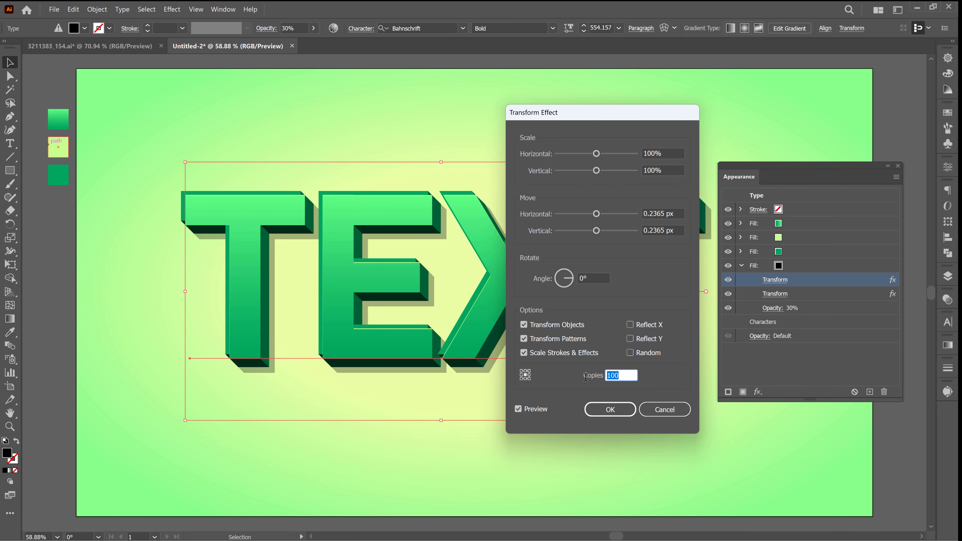
type("5")
left_click(610, 410)
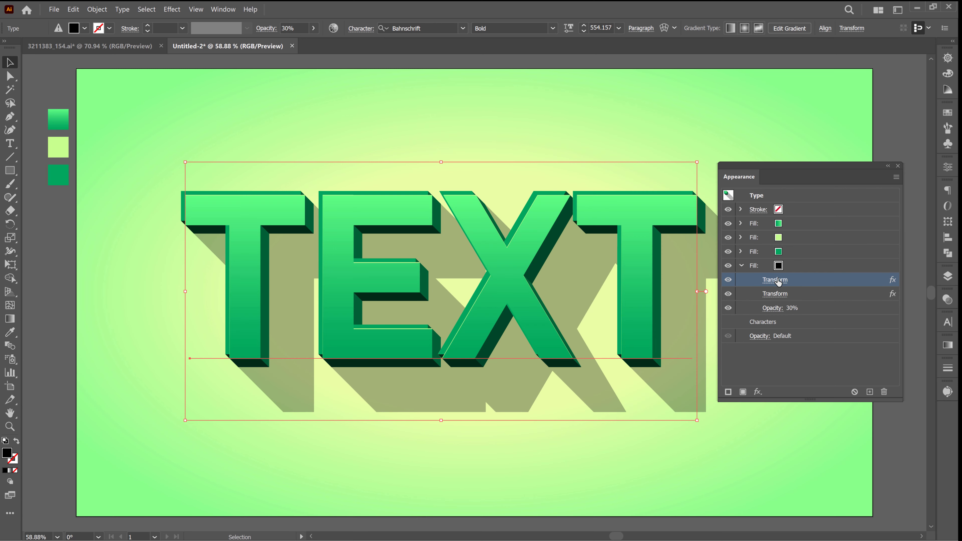
- Set the number of copies in the black fill's first Transform effect to 300
left_click(776, 280)
left_click(601, 377)
type("300")
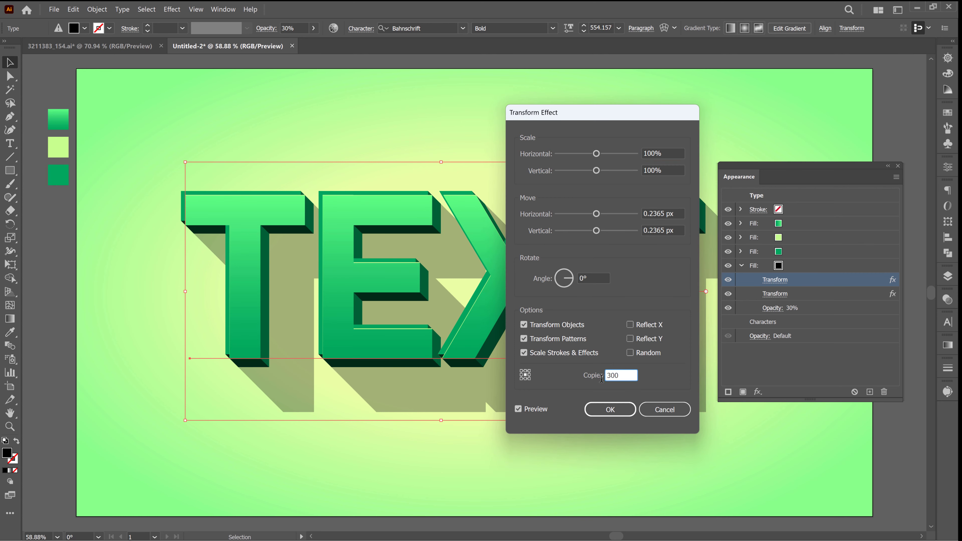
left_click(610, 410)
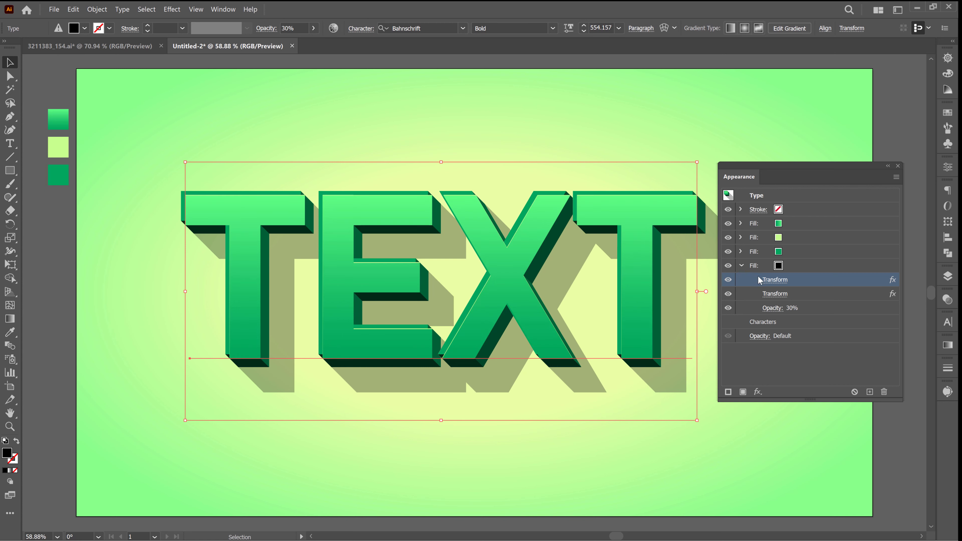
- Add a fifth fill, also black, beneath the shadow fill in the text's appearance stack
left_click(741, 266)
left_click(795, 282)
left_click(742, 391)
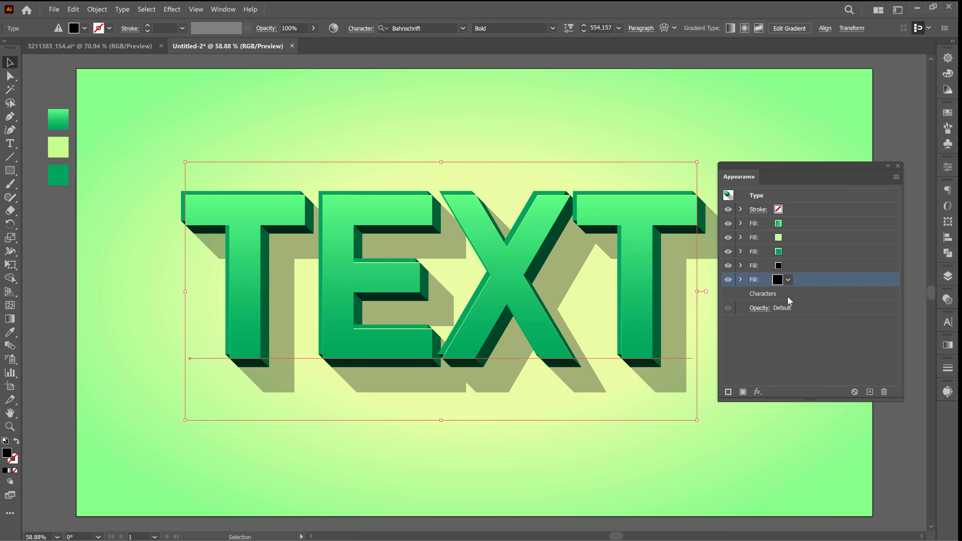
- Reduce the opacity of the new bottom black fill to 29%
left_click(787, 297)
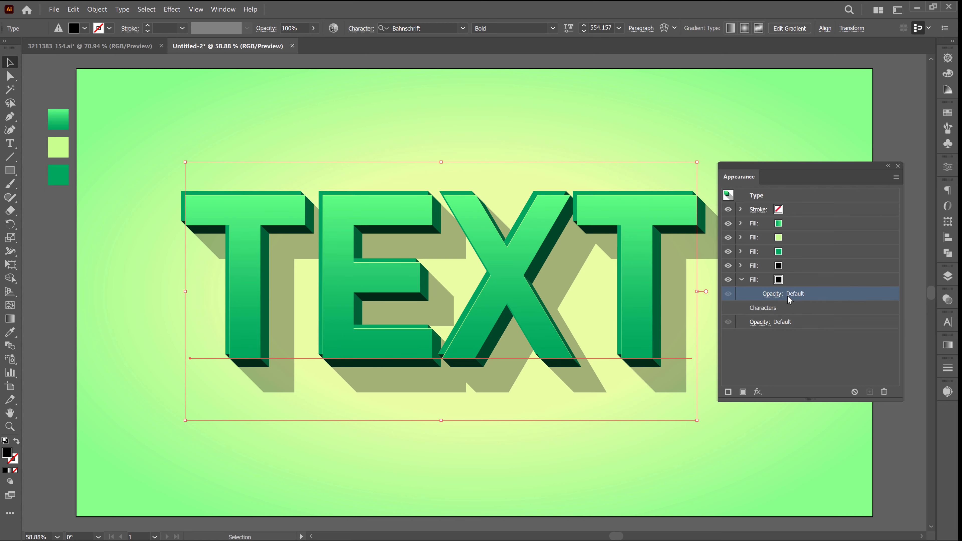
left_click(947, 300)
left_click(902, 311)
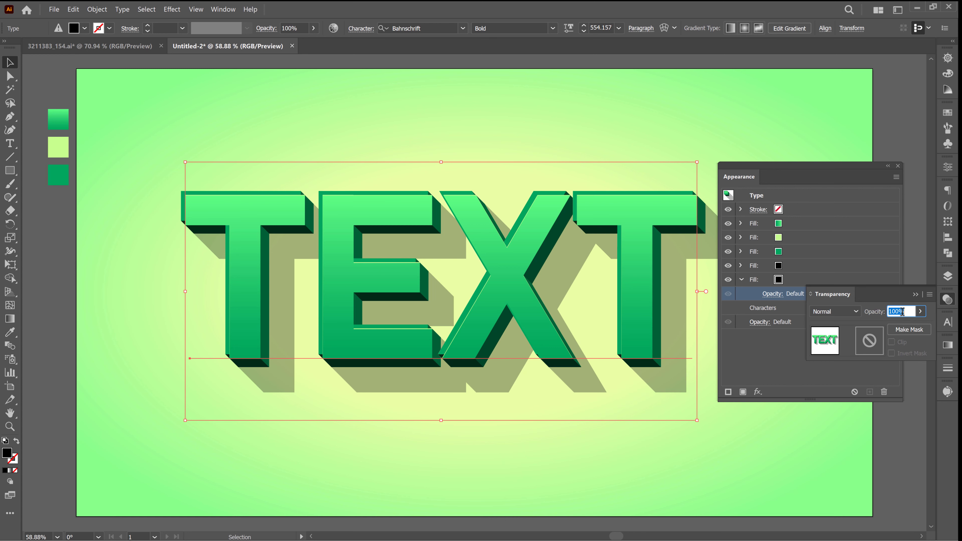
type("29")
key("Return")
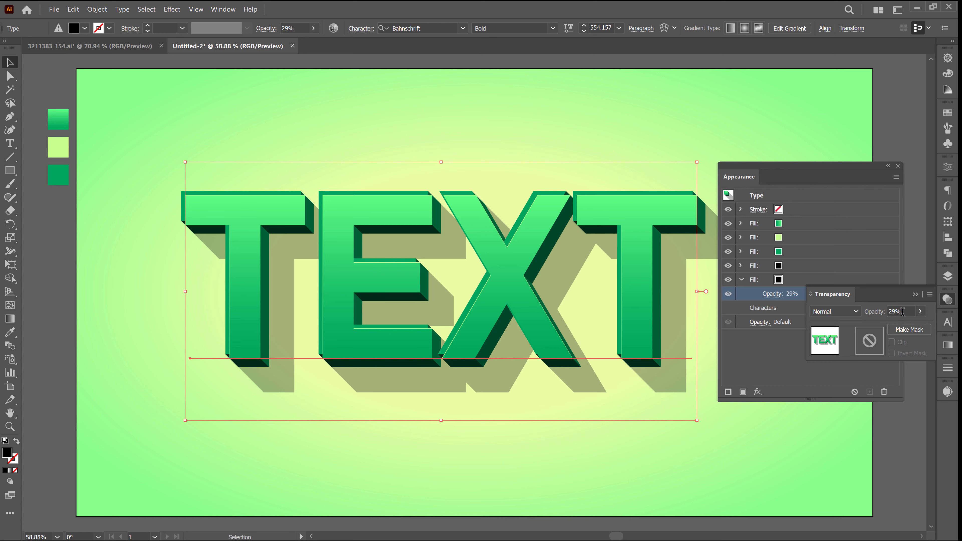
left_click(948, 301)
left_click(741, 279)
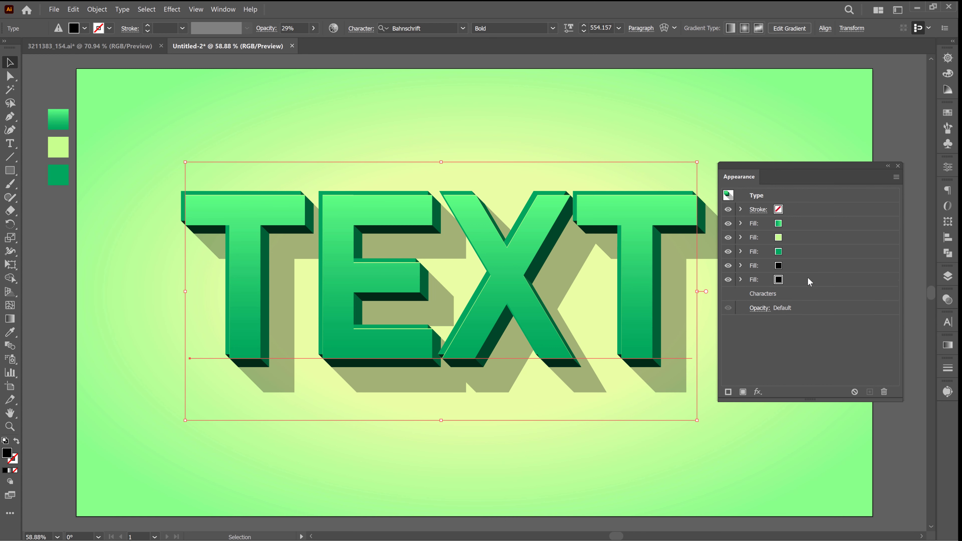
- Start a Transform effect on the bottom black fill with a horizontal move of 0.2365 px
left_click(810, 280)
left_click(172, 9)
mouse_move(227, 102)
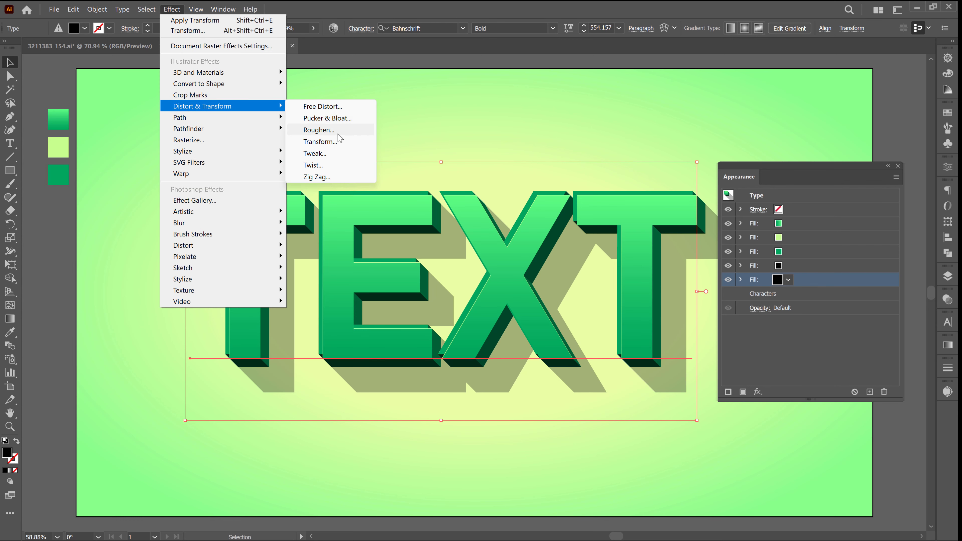
left_click(338, 145)
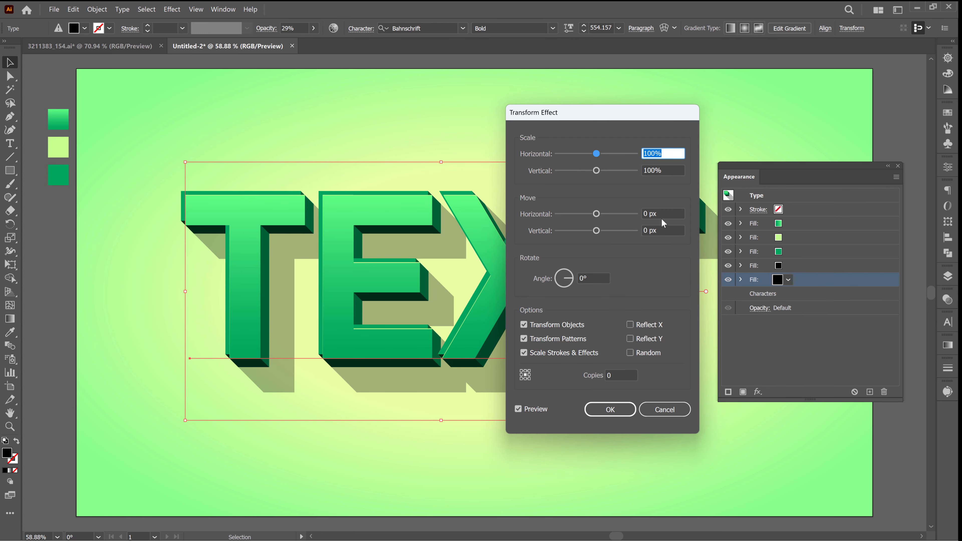
left_click(655, 212)
type(".2365")
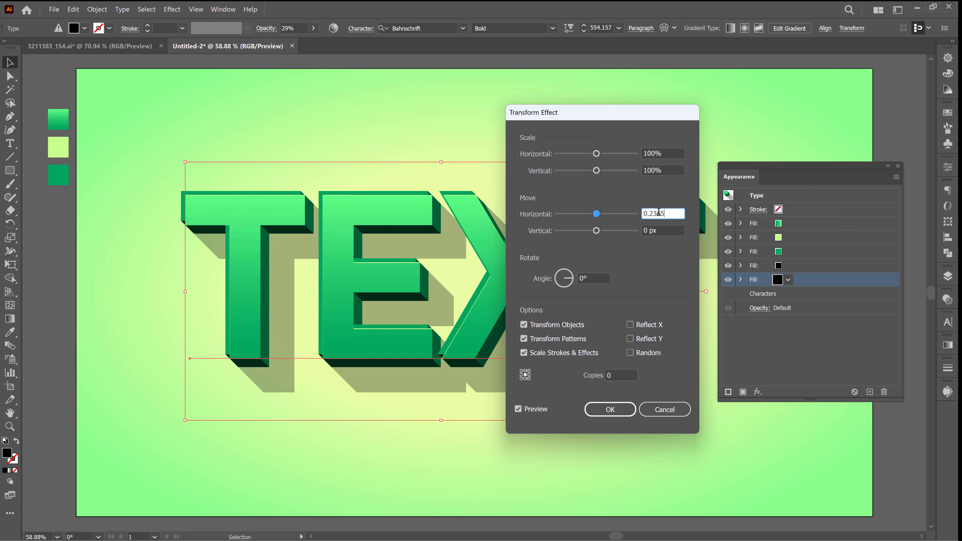
- Copy the bottom fill's horizontal move value into its vertical move, 0.2365 px
double_click(659, 212)
right_click(659, 213)
left_click(676, 258)
key("ctrl+z")
key("ctrl+c")
right_click(658, 213)
left_click(683, 248)
right_click(661, 231)
left_click(675, 275)
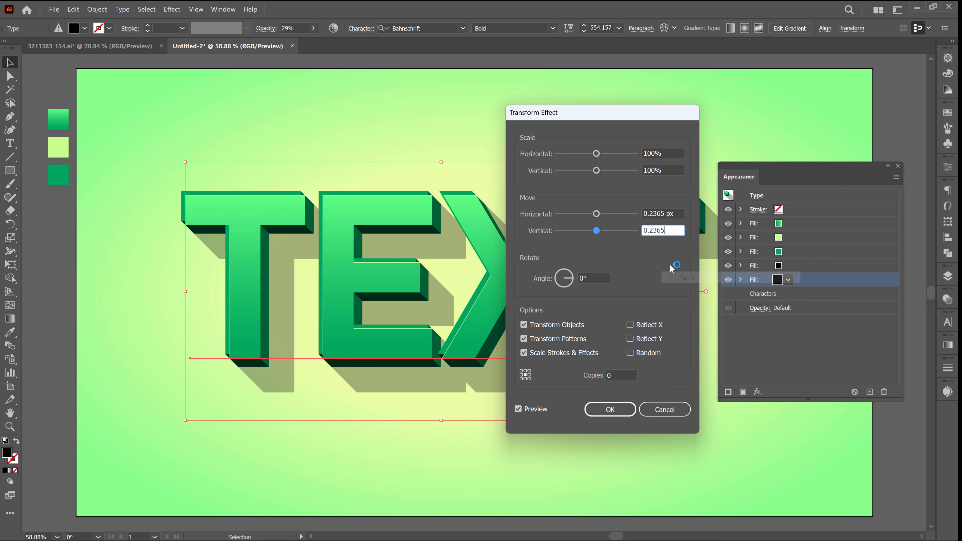
- Set the bottom fill's Transform effect to 50 copies and apply it
left_click(614, 372)
left_click_drag(576, 116, 786, 160)
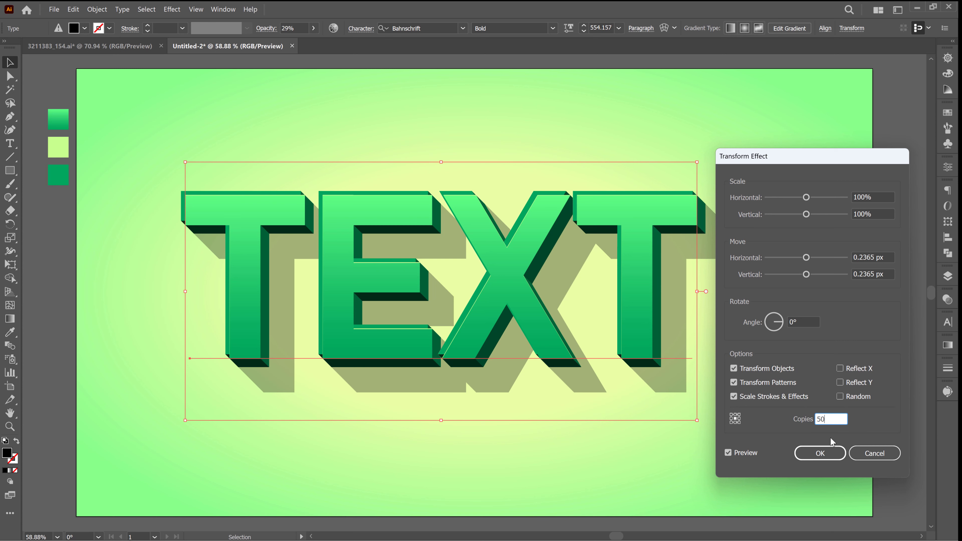
left_click(820, 455)
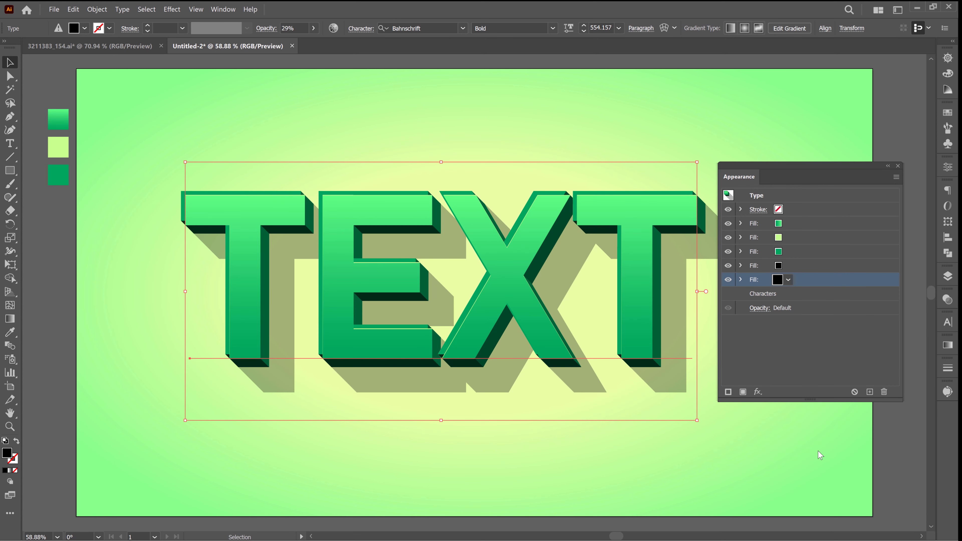
- Change the number of copies in the bottom black fill's Transform effect to 35
left_click(740, 280)
left_click(775, 297)
double_click(812, 420)
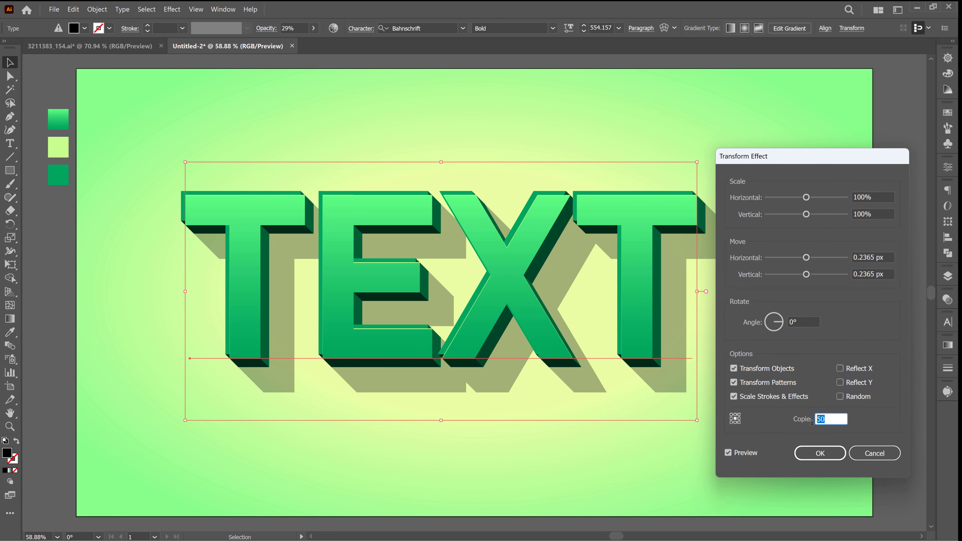
type("3")
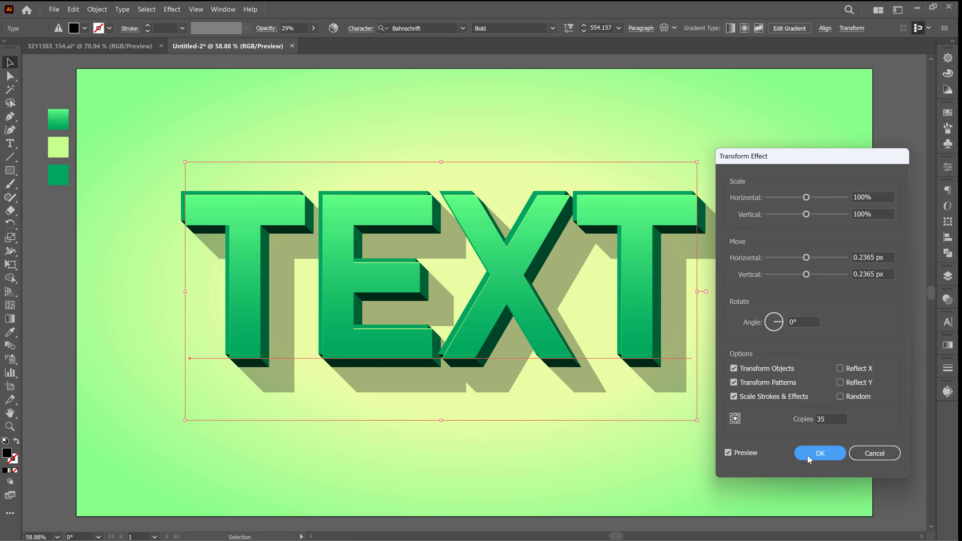
left_click(810, 457)
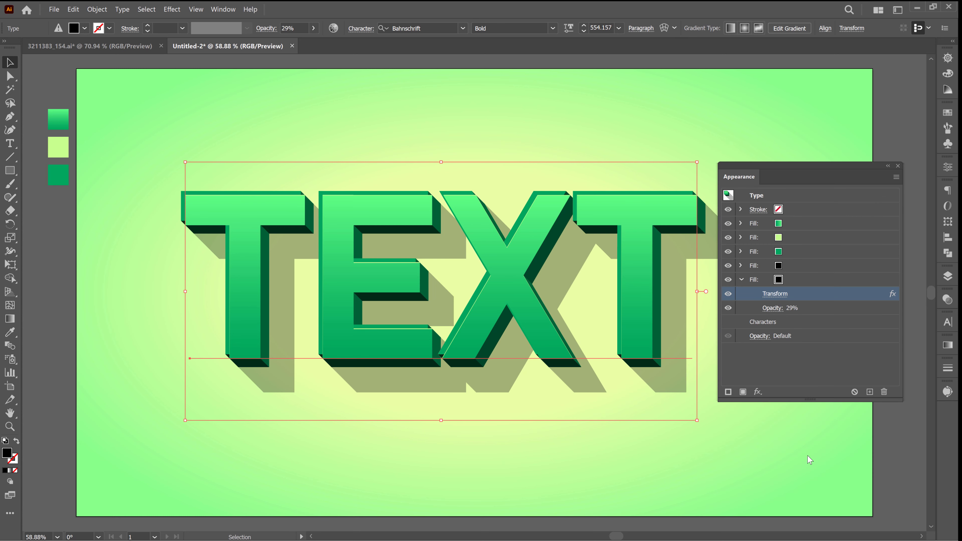
- Duplicate the bottom fill's Transform effect and set the copy's horizontal move to 10.8785 px
left_click(869, 392)
left_click(776, 308)
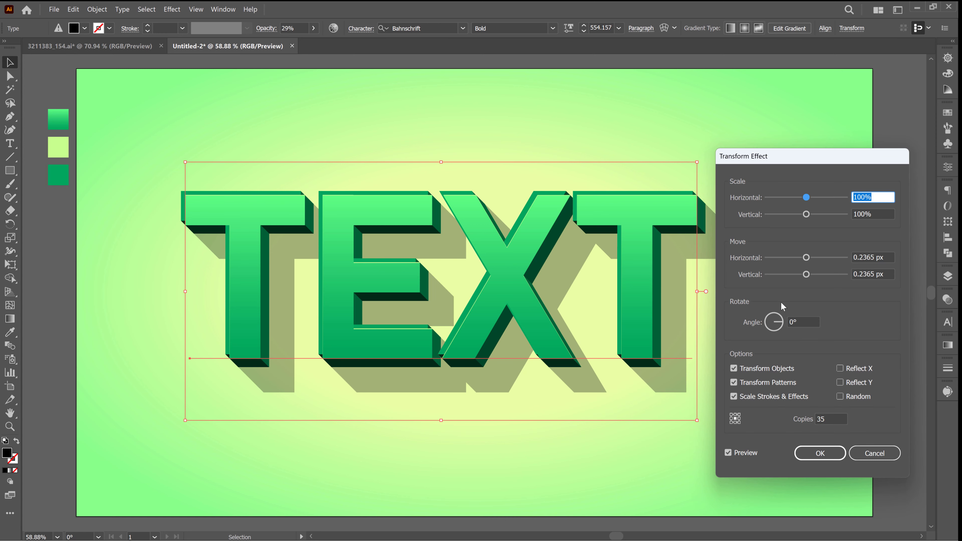
double_click(866, 257)
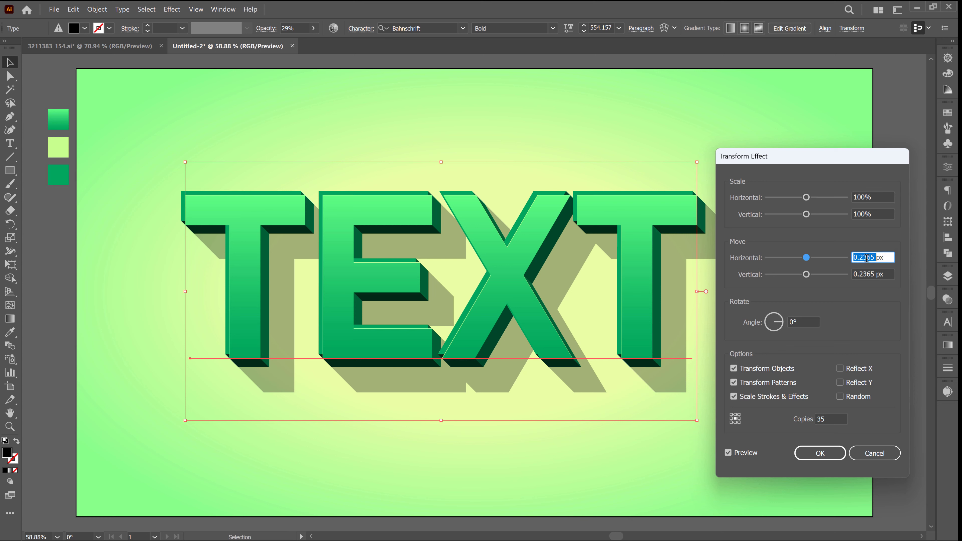
type("10px")
type(".8785")
- Copy the duplicated Transform effect's horizontal move into its vertical move, 10.8785 px, and apply it with 0 copies
double_click(875, 257)
right_click(875, 257)
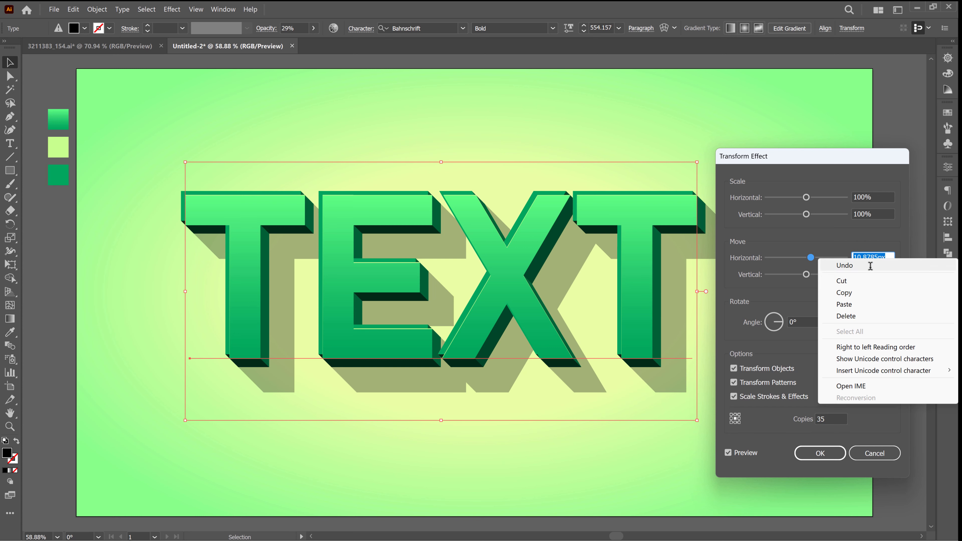
left_click(867, 293)
right_click(891, 276)
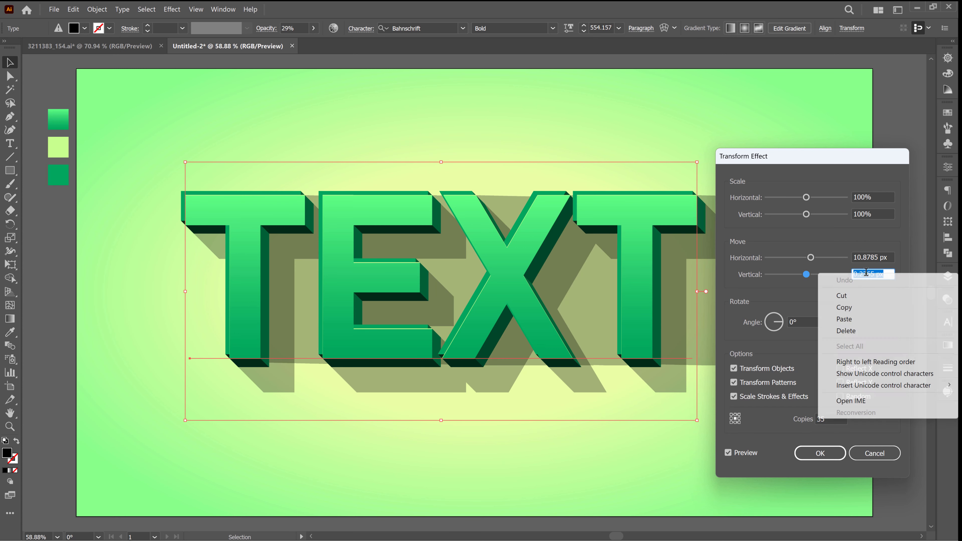
left_click(844, 320)
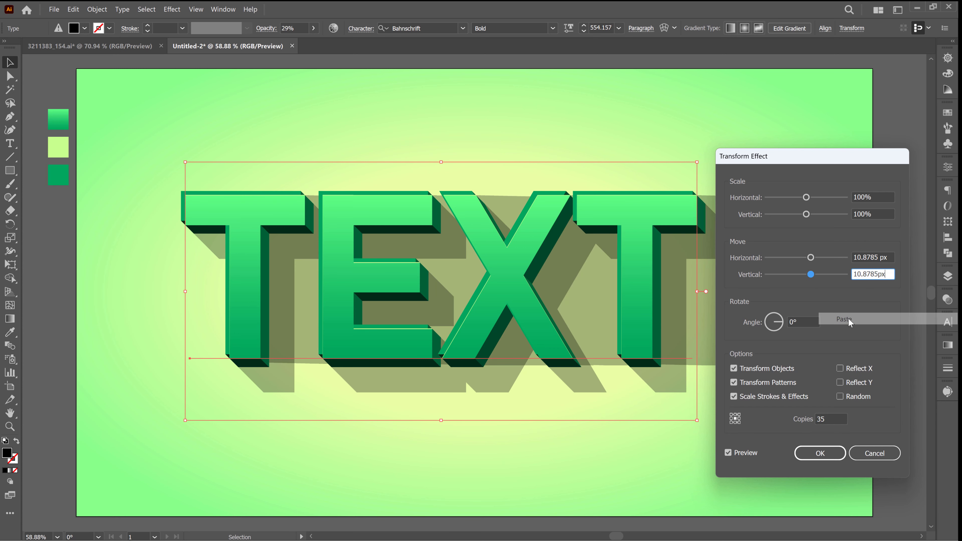
left_click(831, 419)
type("0")
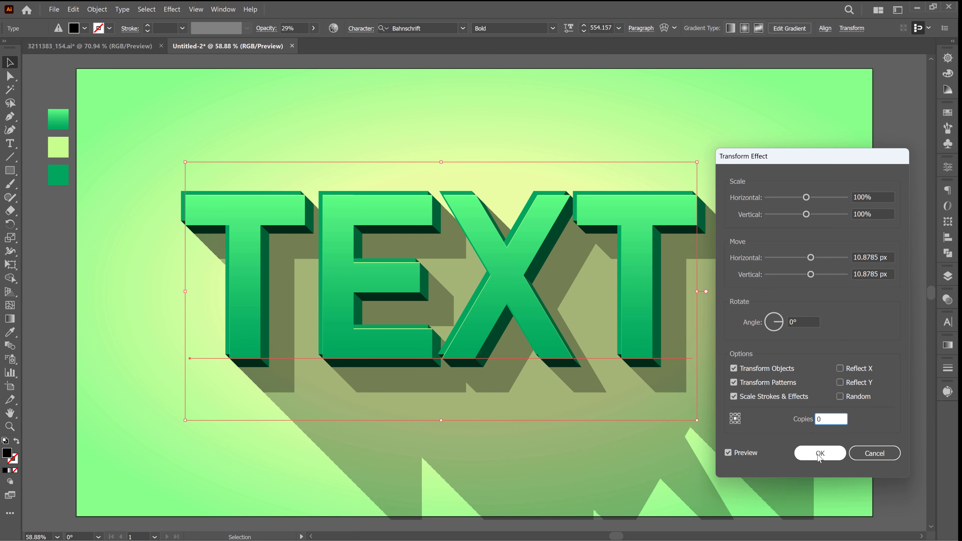
left_click(820, 453)
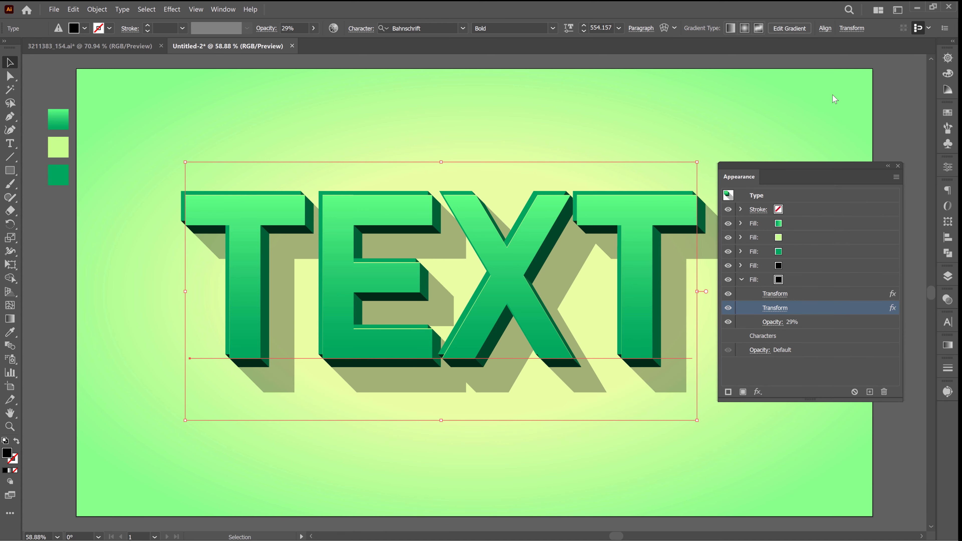
- Collapse the 29% opacity black fill and add another black fill beneath all the others in the text's appearance
left_click(744, 283)
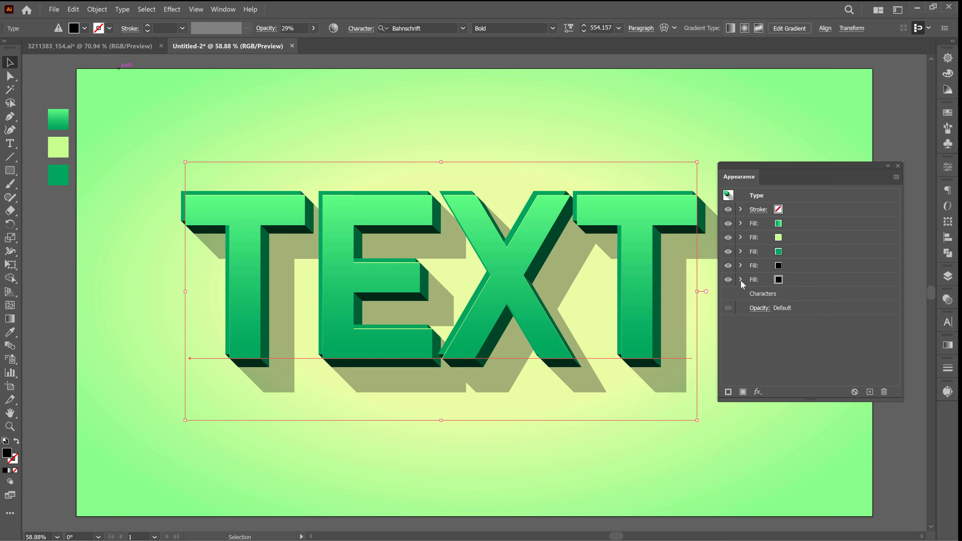
left_click(743, 392)
left_click(742, 294)
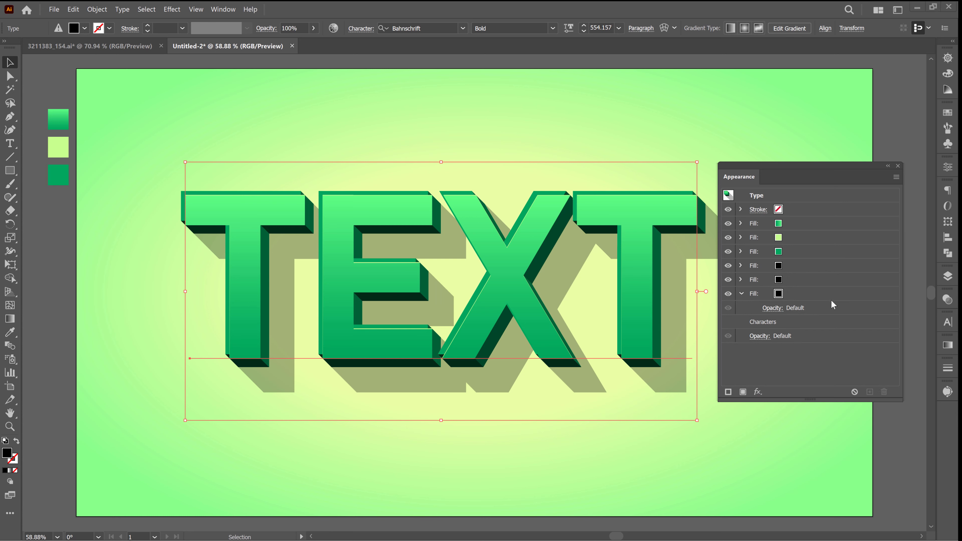
- Add a Transform effect to the new bottom black fill with a horizontal move of 0.2365 px
left_click(171, 9)
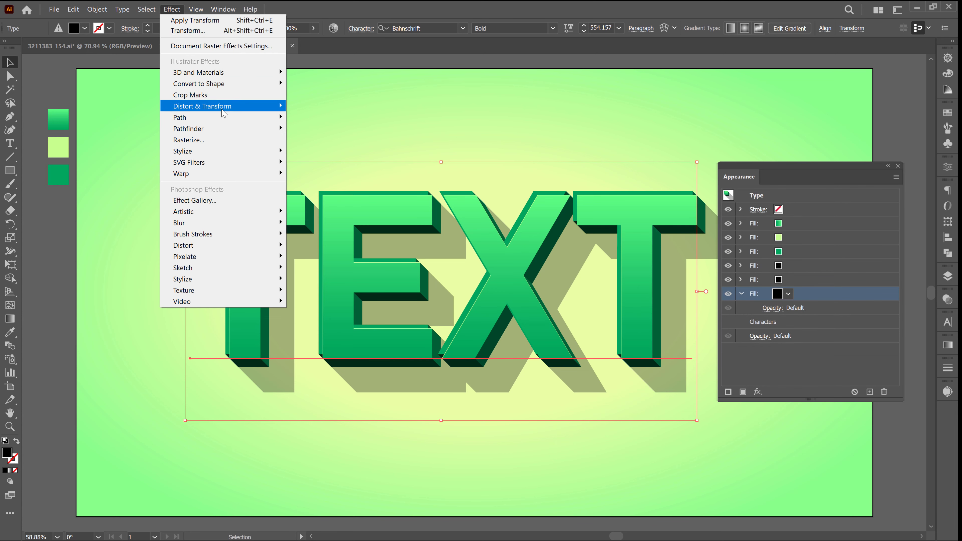
mouse_move(225, 104)
left_click(324, 141)
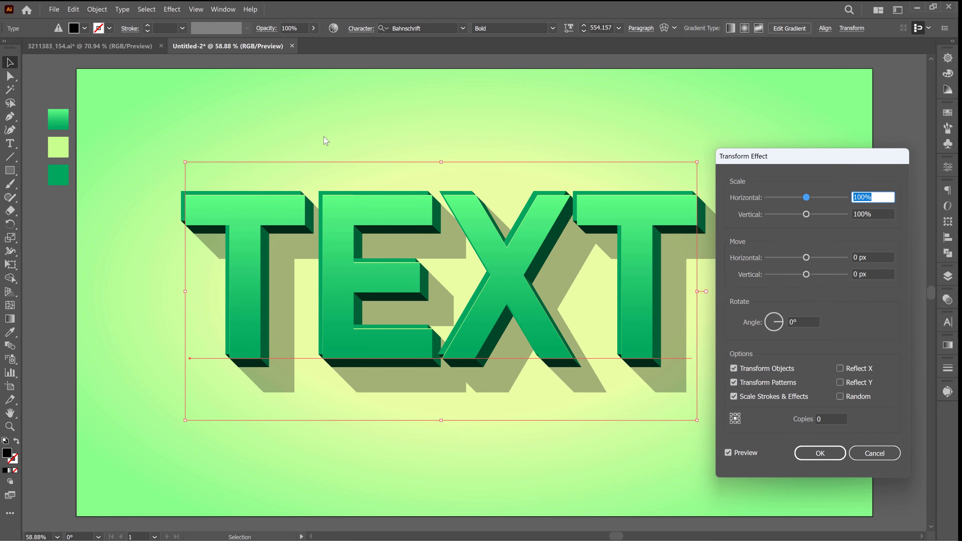
key("Tab")
key("Tab")
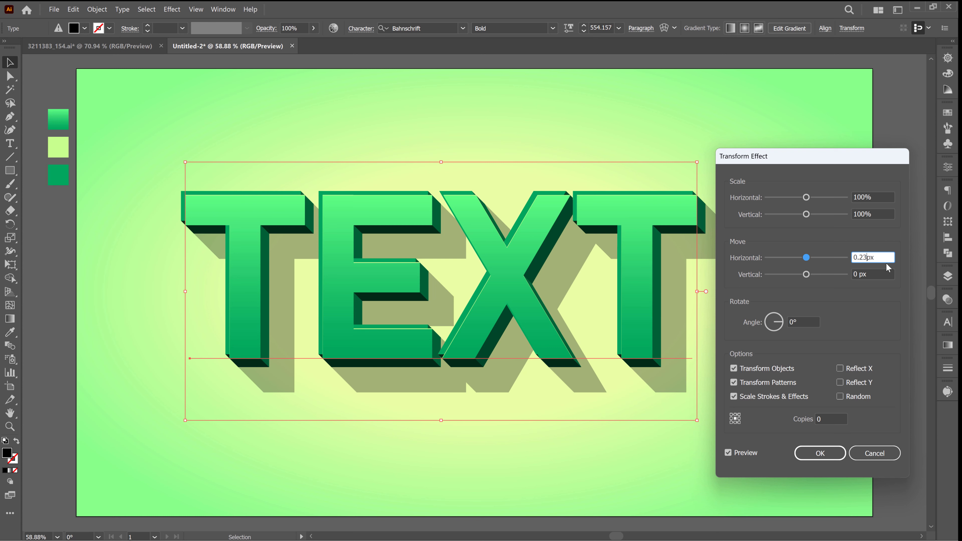
type("65")
- Copy the new effect's horizontal move into its vertical move, 0.2365 px, and apply it with 20 copies
key("ctrl+a")
right_click(879, 259)
left_click(852, 290)
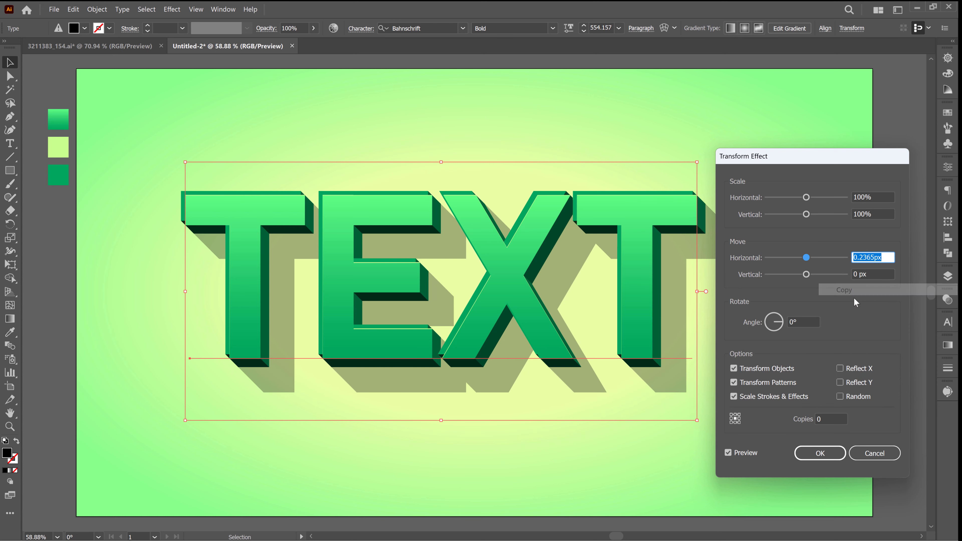
right_click(872, 274)
left_click(849, 321)
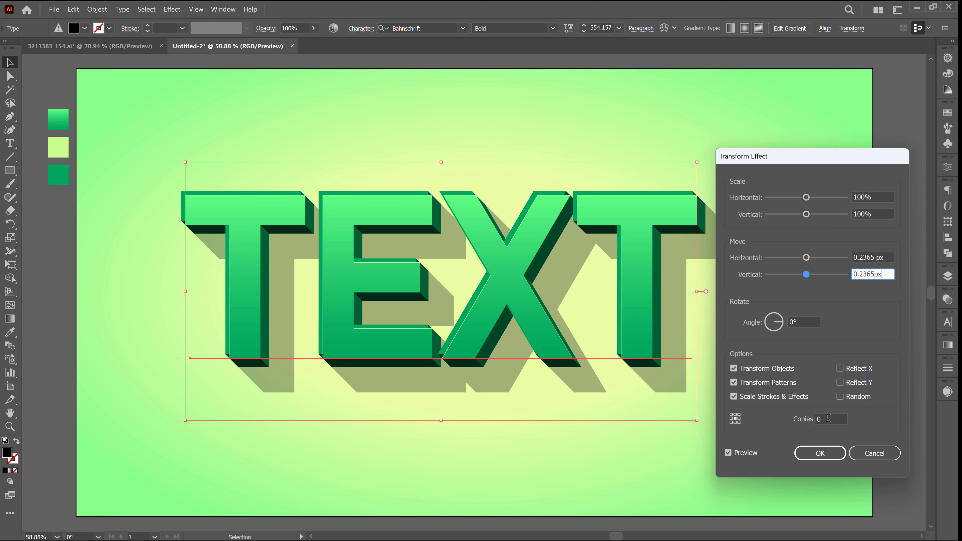
left_click_drag(829, 418, 815, 418)
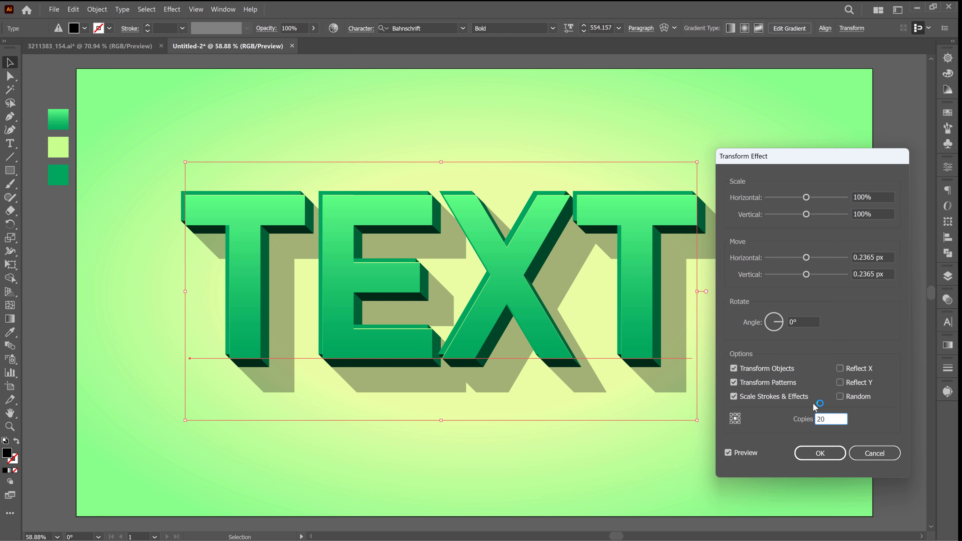
left_click(820, 453)
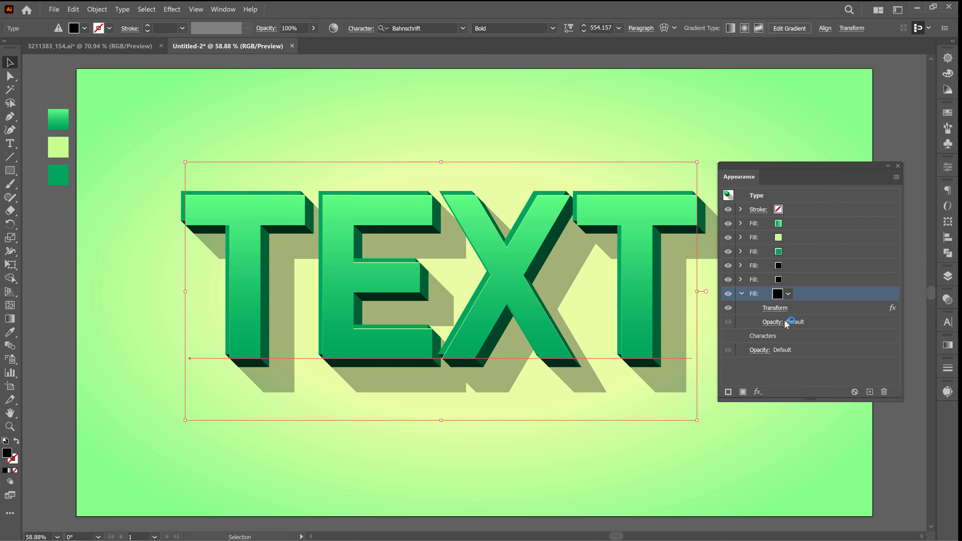
- Duplicate the new bottom fill's Transform effect and set the copy's horizontal move to 10.8785 px
left_click(784, 313)
key("Escape")
left_click(869, 392)
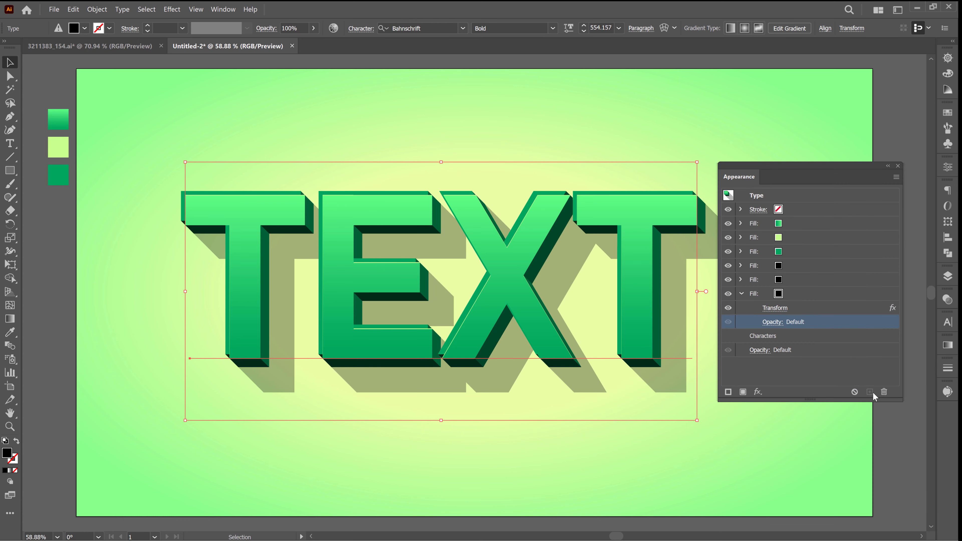
key("ctrl+z")
left_click(870, 392)
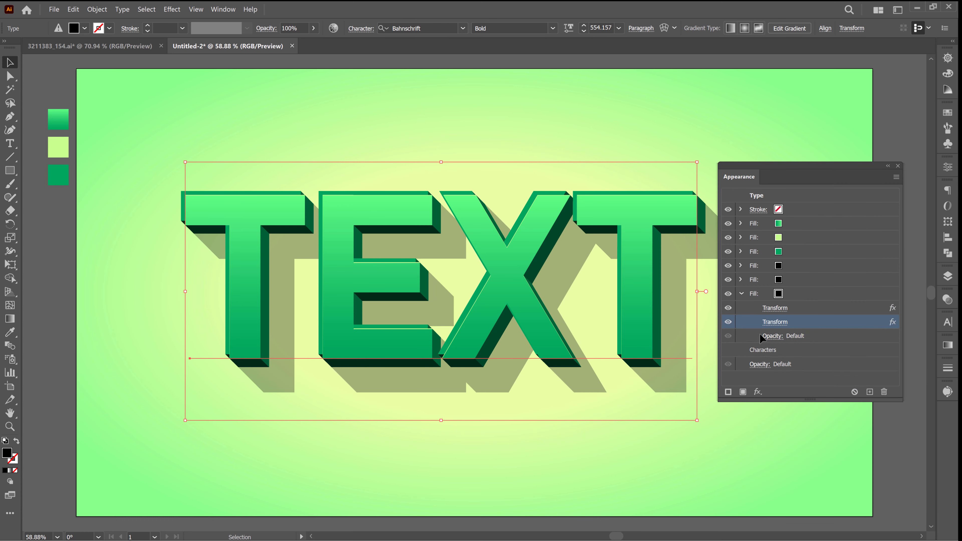
left_click(775, 323)
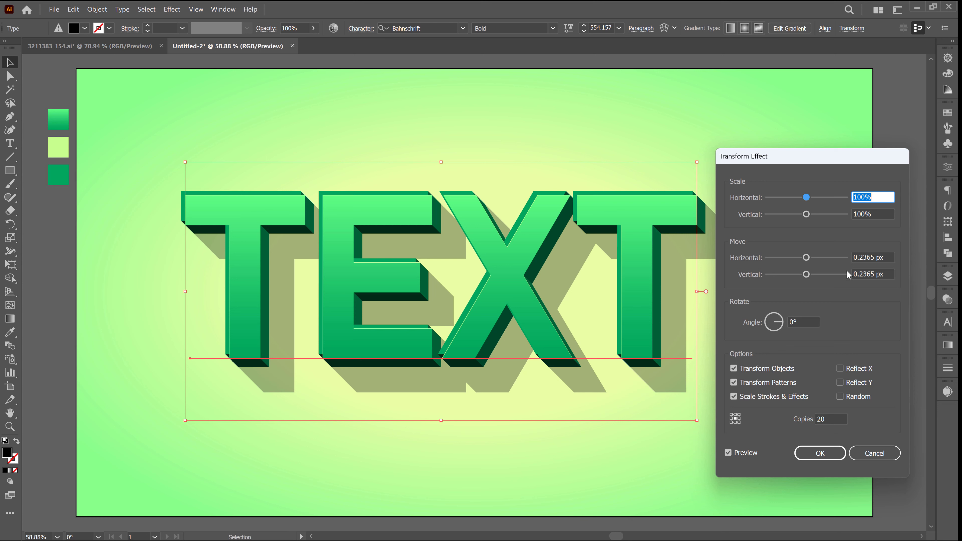
left_click(855, 257)
type("10.8785")
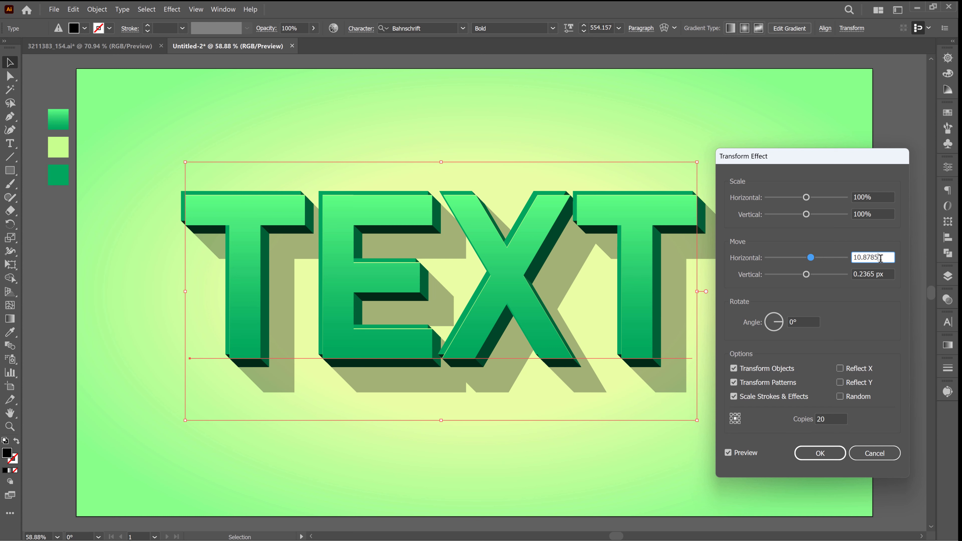
- Give the second Transform effect the same vertical move, 10.8785 px, and apply it with 0 copies
double_click(871, 258)
right_click(869, 258)
left_click(873, 295)
left_click(873, 274)
double_click(873, 273)
right_click(873, 273)
left_click(874, 322)
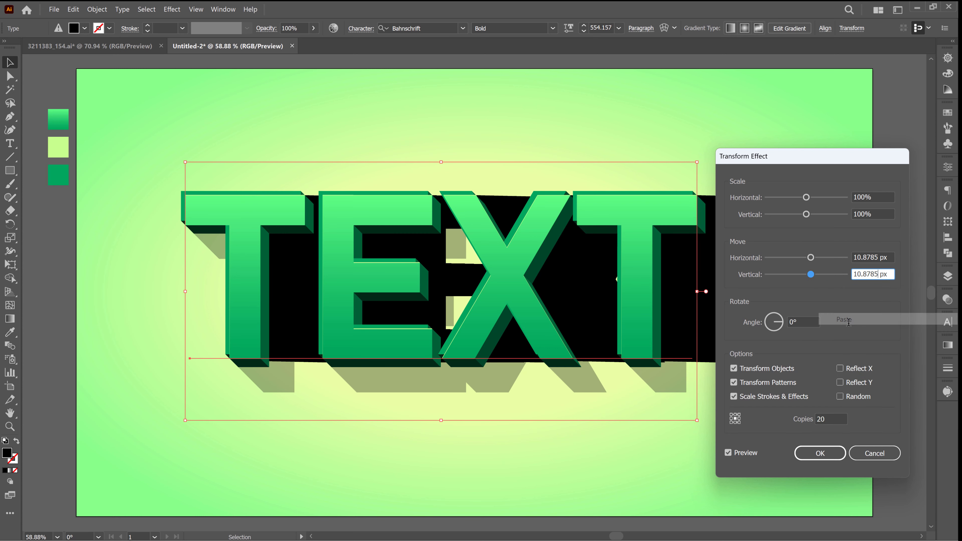
double_click(828, 419)
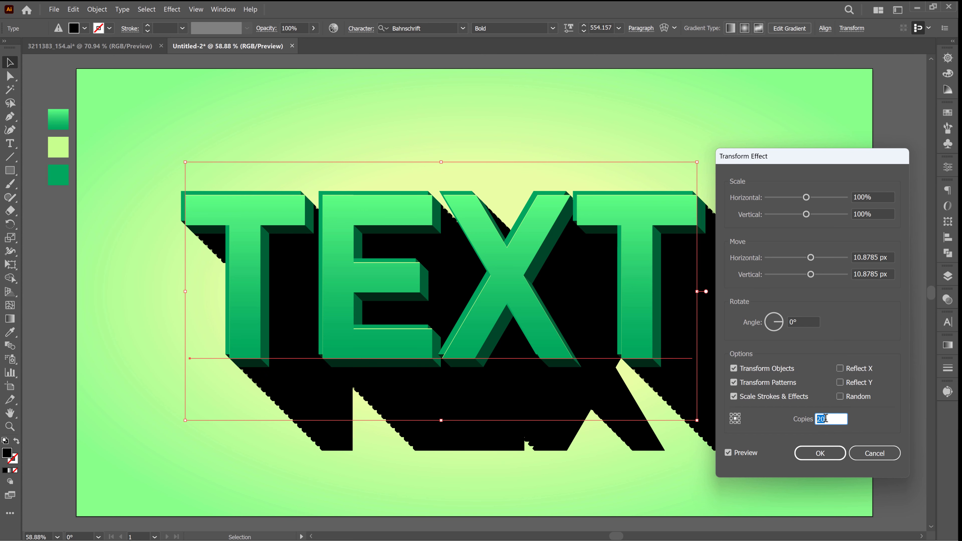
type("0")
left_click(820, 454)
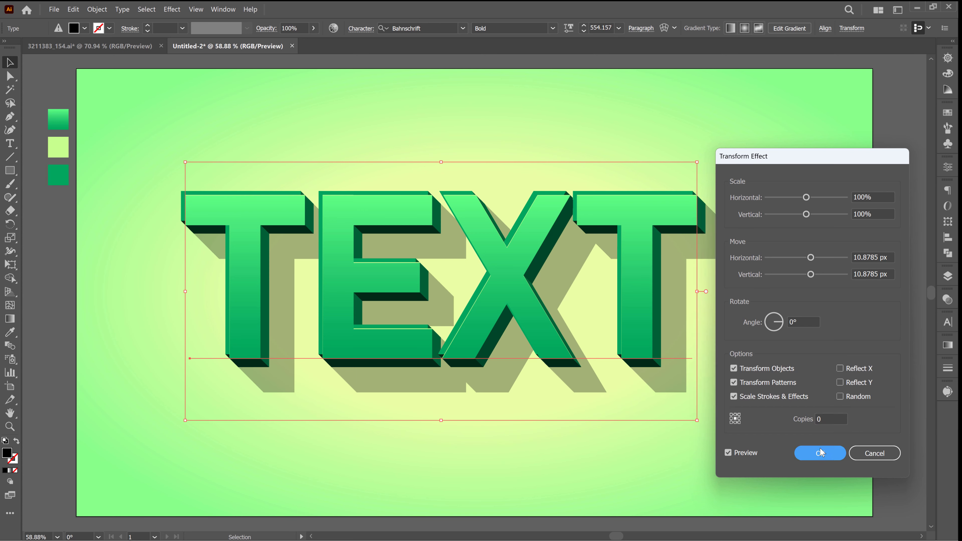
- Set the opacity of the bottom black fill to 70%
left_click(775, 336)
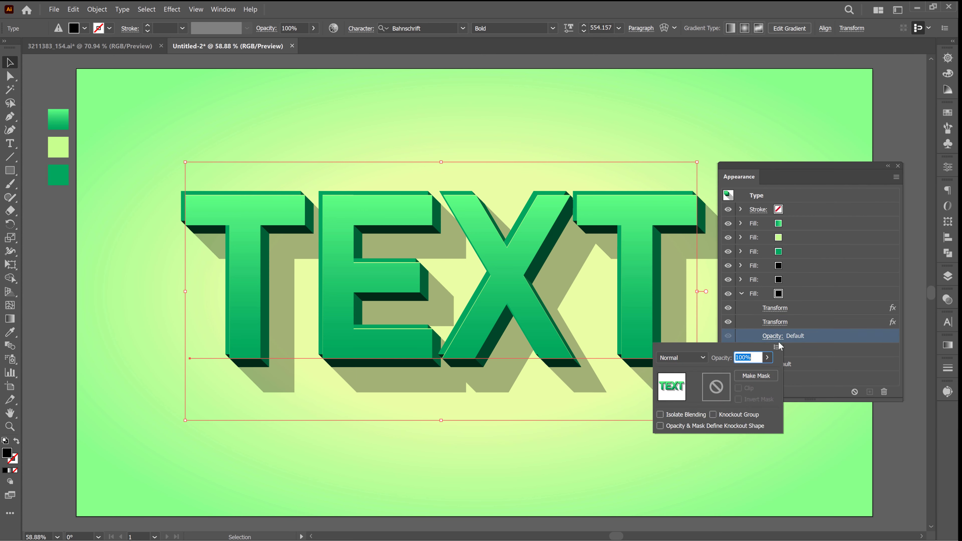
type("70")
key("Return")
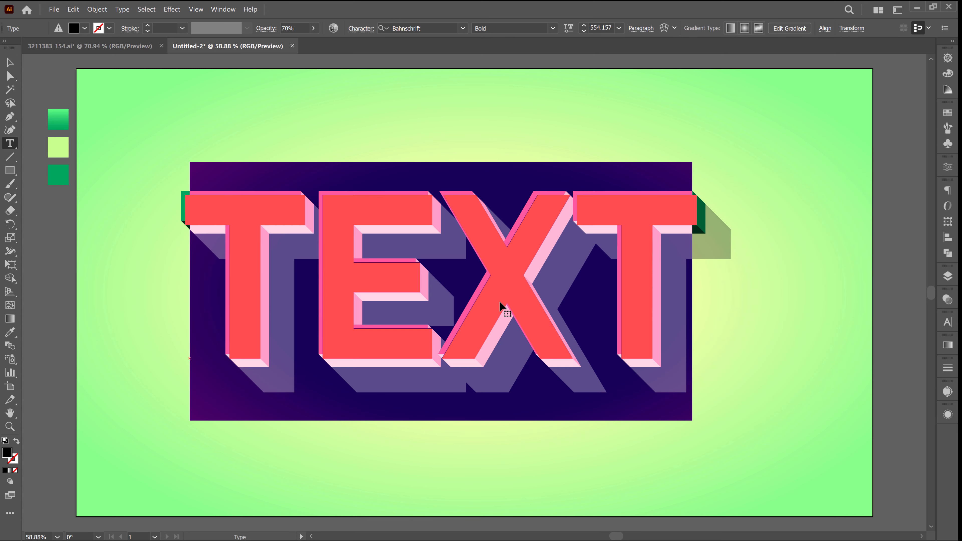
- Replace the word TEXT with EFFECT in the styled type object and finish the text editing
left_click(500, 305)
key("ctrl+a")
type("EFFECT")
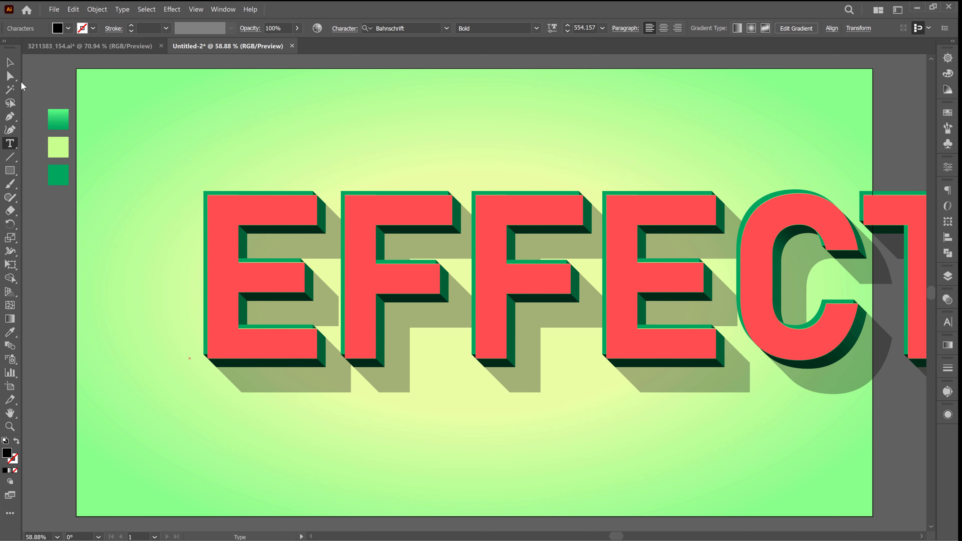
key("Escape")
- Move the EFFECT text toward the artboard's left edge and scale it down to a font size of about 515 pt
left_click_drag(655, 279, 562, 272)
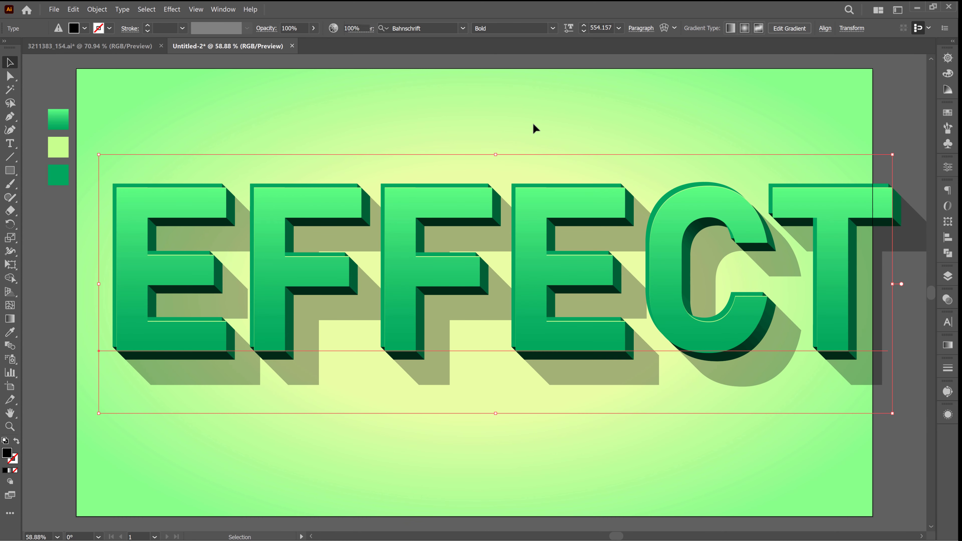
left_click(533, 124)
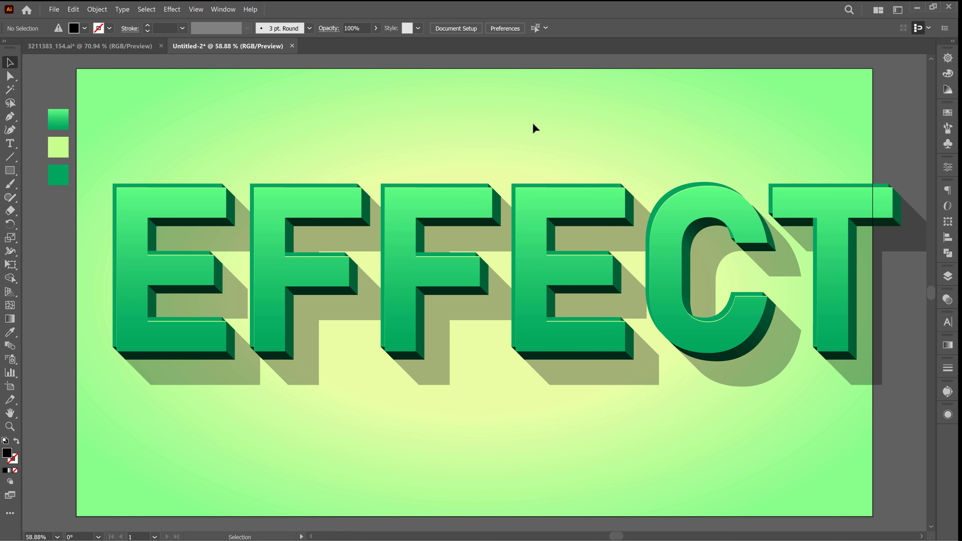
key("ctrl+f")
left_click_drag(888, 286, 839, 286)
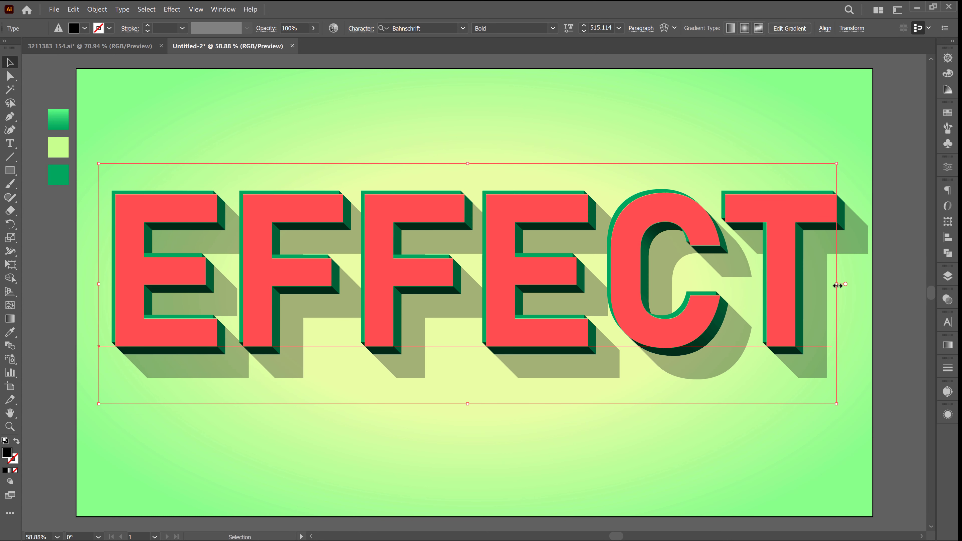